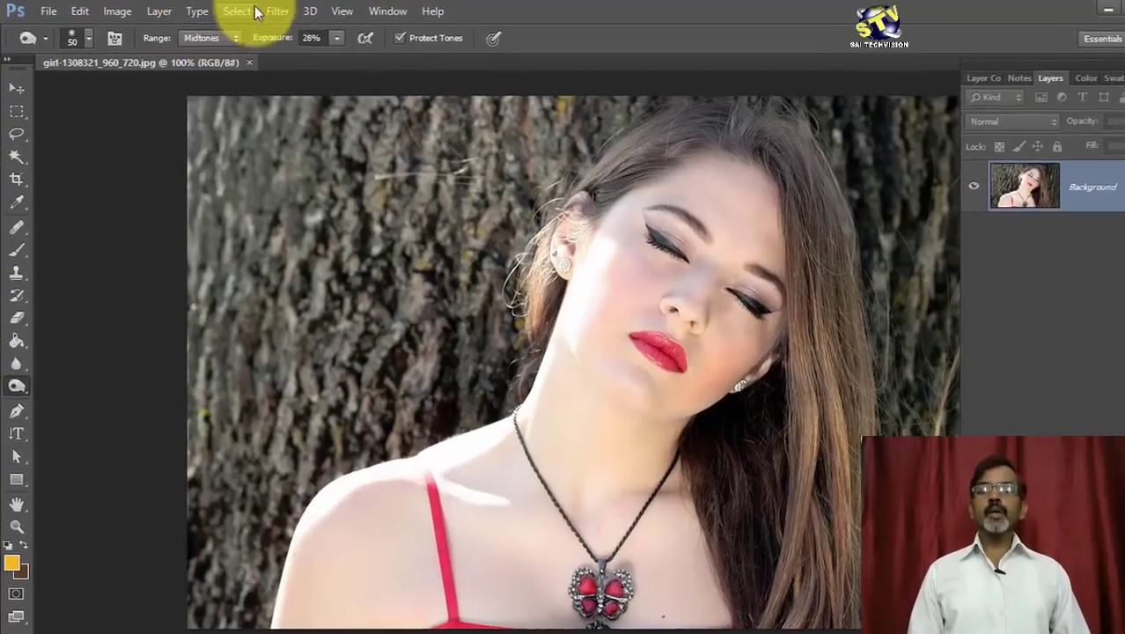
Step: Open the Oil Paint filter on the portrait and raise Stylization to 3.32
{"action": "left_click", "coordinate": [276, 11]}
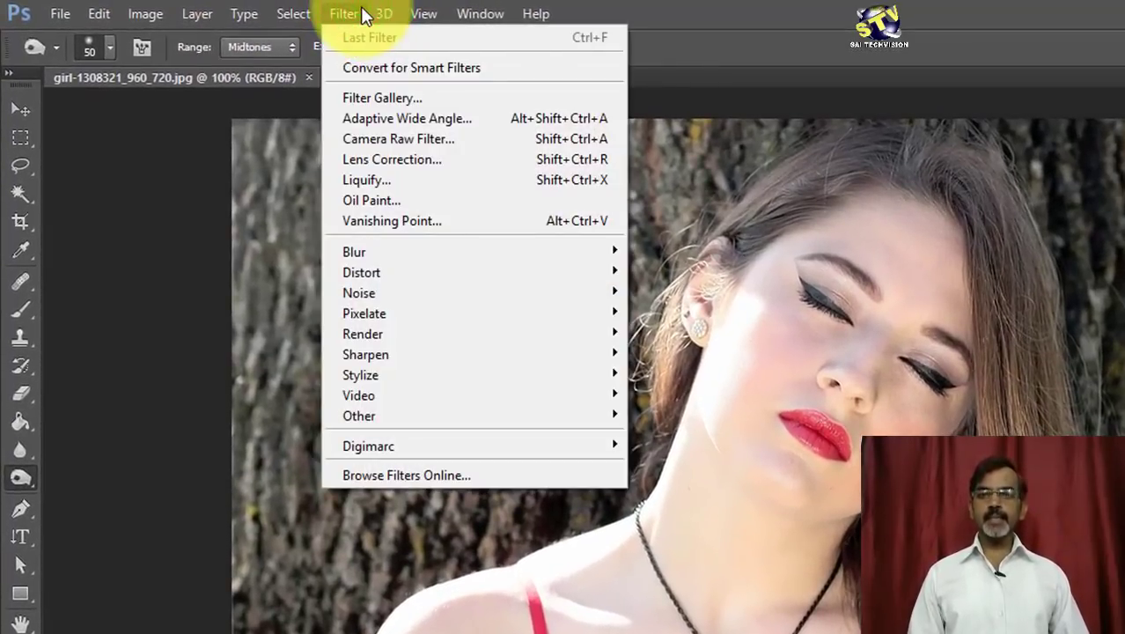
{"action": "left_click", "coordinate": [408, 199]}
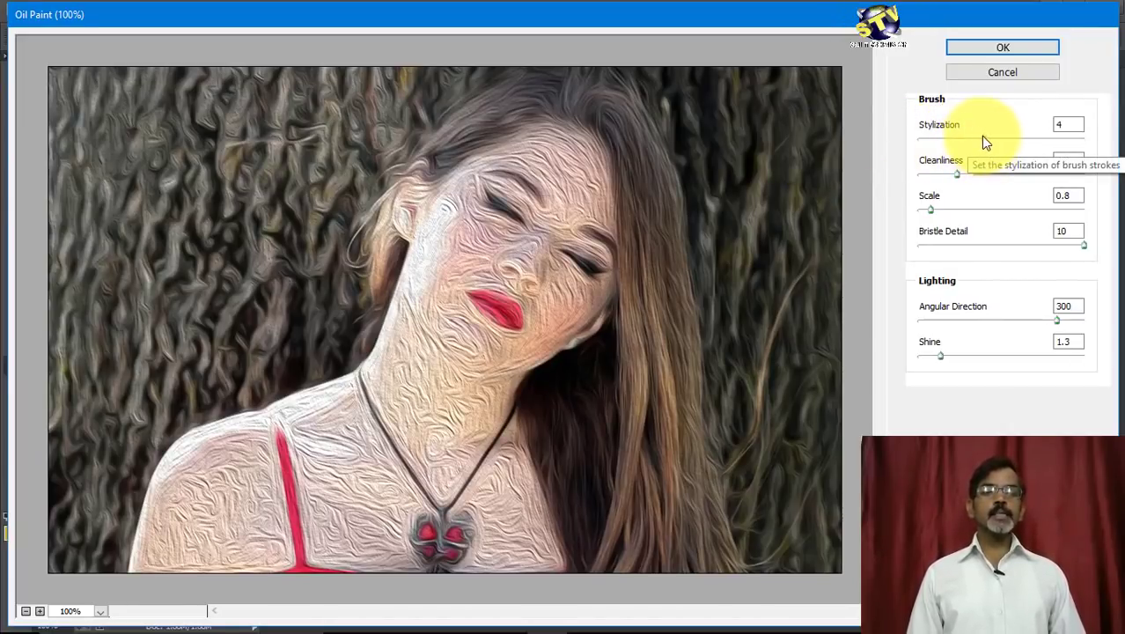
{"action": "left_click", "coordinate": [980, 137]}
{"action": "mouse_move", "coordinate": [977, 139]}
{"action": "left_mouse_down"}
{"action": "mouse_move", "coordinate": [936, 144]}
{"action": "mouse_move", "coordinate": [972, 139]}
{"action": "mouse_move", "coordinate": [988, 176]}
{"action": "mouse_move", "coordinate": [978, 175]}
{"action": "left_mouse_up"}
Step: Set Cleanliness 3.6, Scale 1.59, Bristle Detail 8.55, Shine 1.15, and adjust the light angle
{"action": "left_click", "coordinate": [932, 211]}
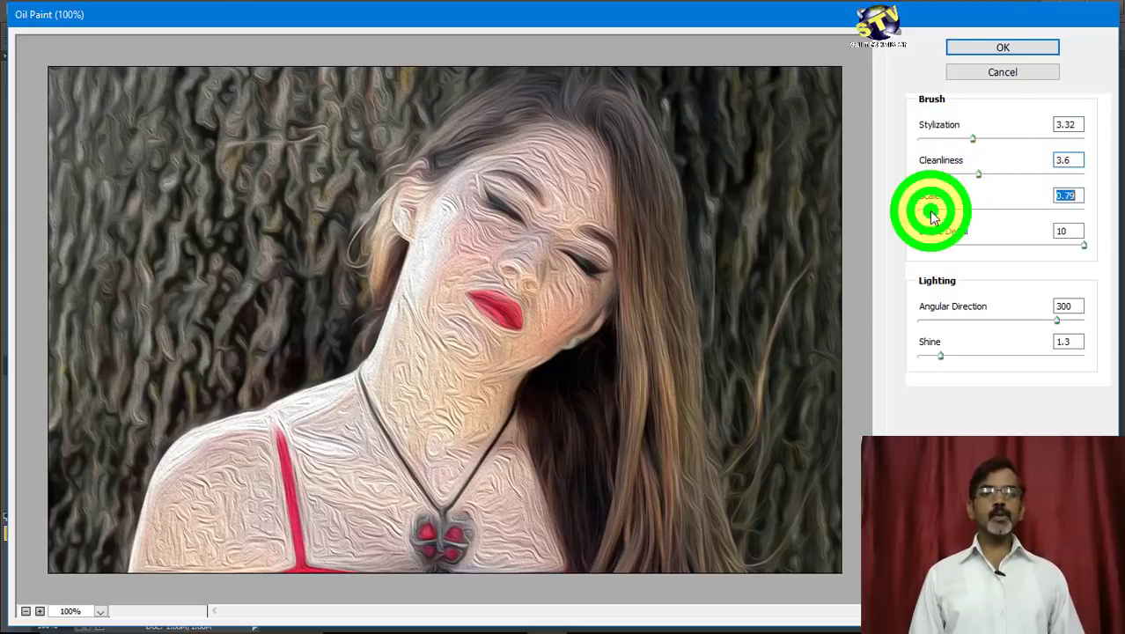
{"action": "mouse_move", "coordinate": [931, 215]}
{"action": "left_mouse_down"}
{"action": "mouse_move", "coordinate": [999, 212]}
{"action": "mouse_move", "coordinate": [943, 212]}
{"action": "left_mouse_up"}
{"action": "left_click", "coordinate": [1084, 246]}
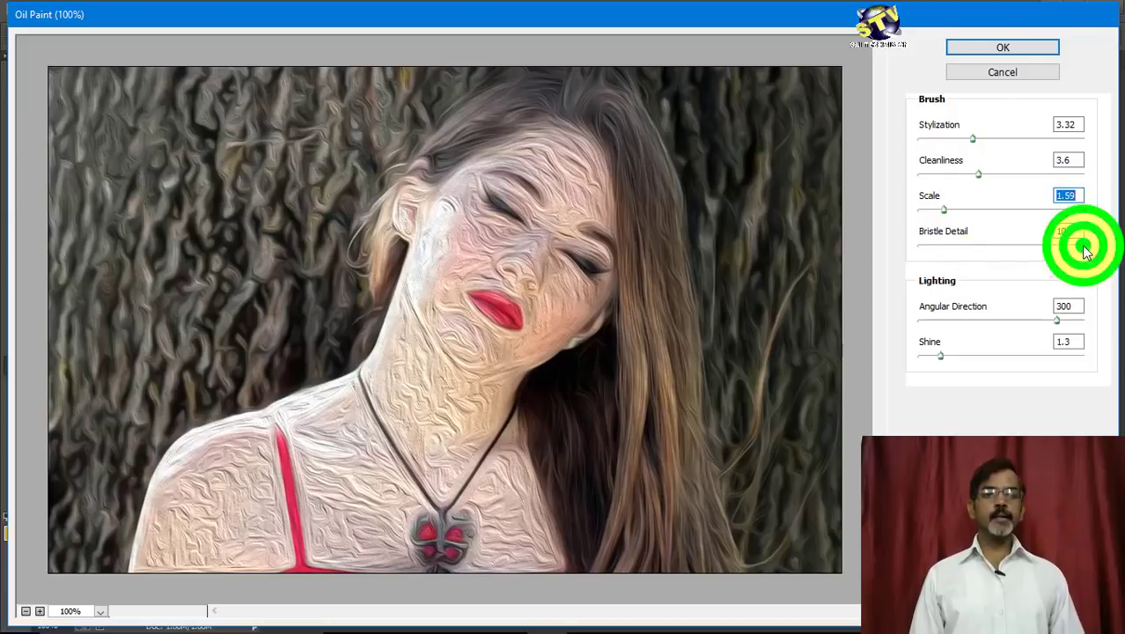
{"action": "left_click_drag", "start_coordinate": [1084, 250], "coordinate": [1059, 246]}
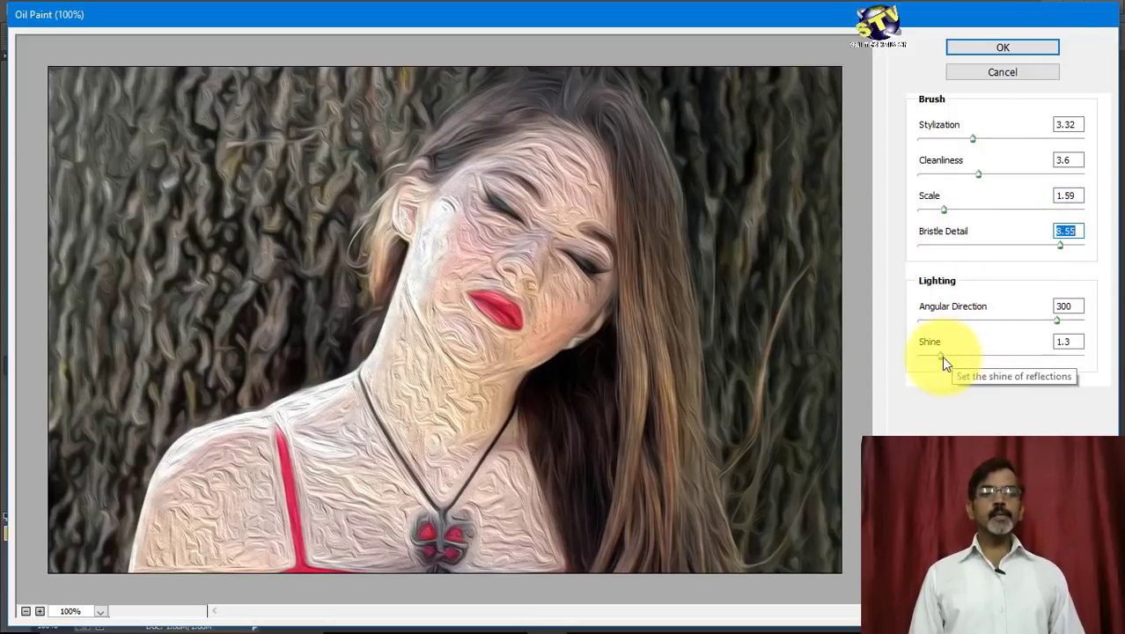
{"action": "left_click_drag", "start_coordinate": [941, 355], "coordinate": [937, 356]}
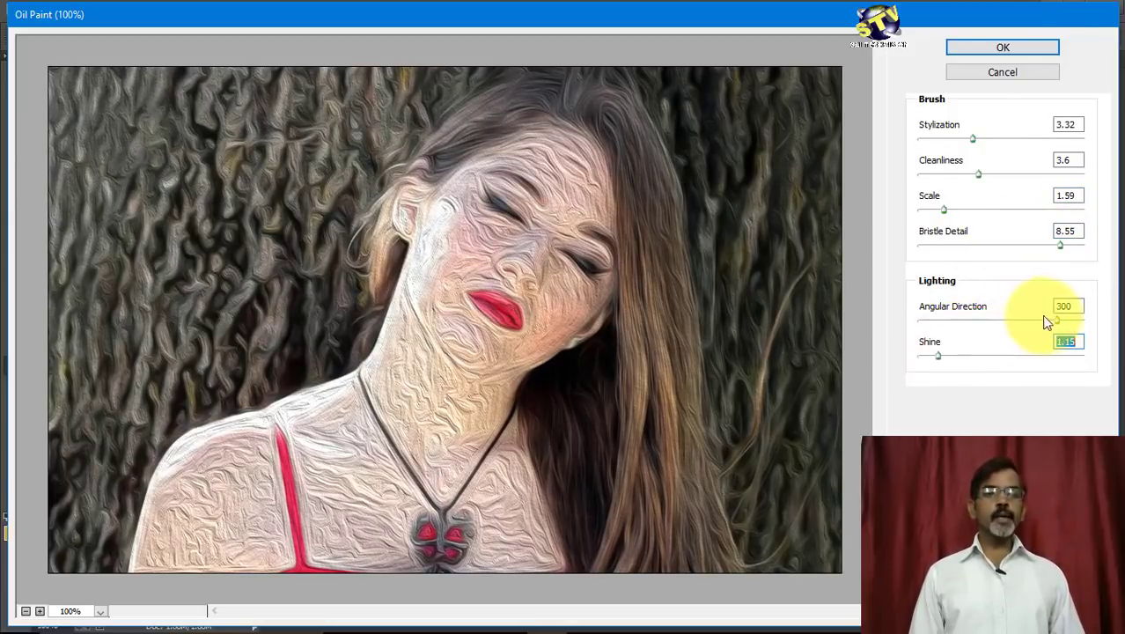
{"action": "mouse_move", "coordinate": [1048, 320]}
{"action": "left_mouse_down"}
{"action": "mouse_move", "coordinate": [995, 322]}
{"action": "mouse_move", "coordinate": [1025, 320]}
{"action": "left_mouse_up"}
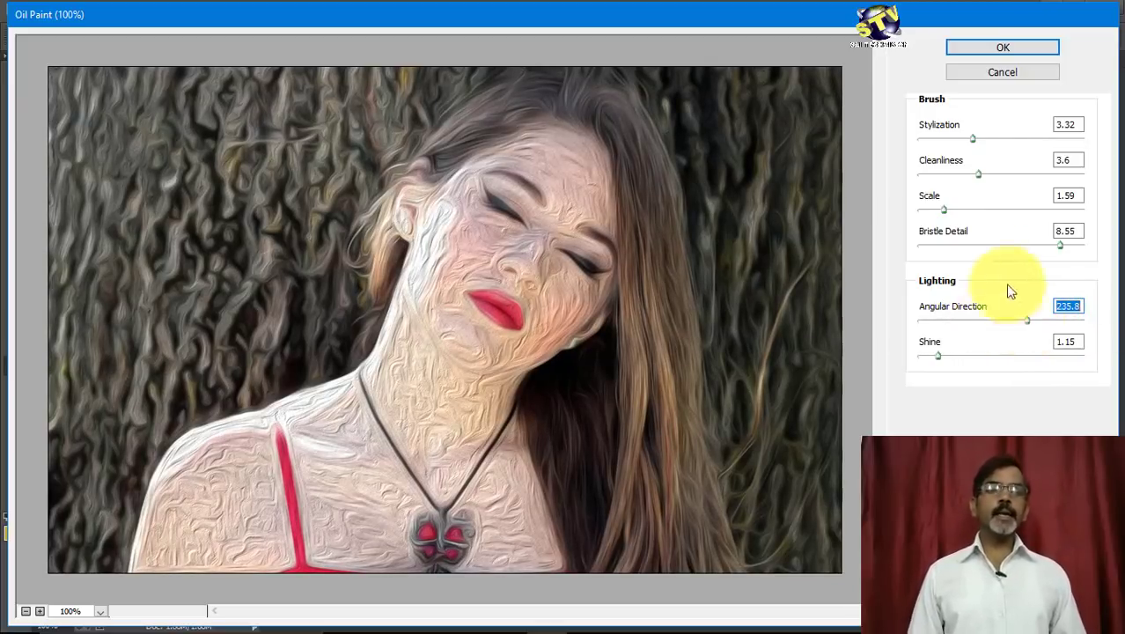
Step: Cancel the Oil Paint dialog without applying the preview
{"action": "left_click", "coordinate": [985, 75]}
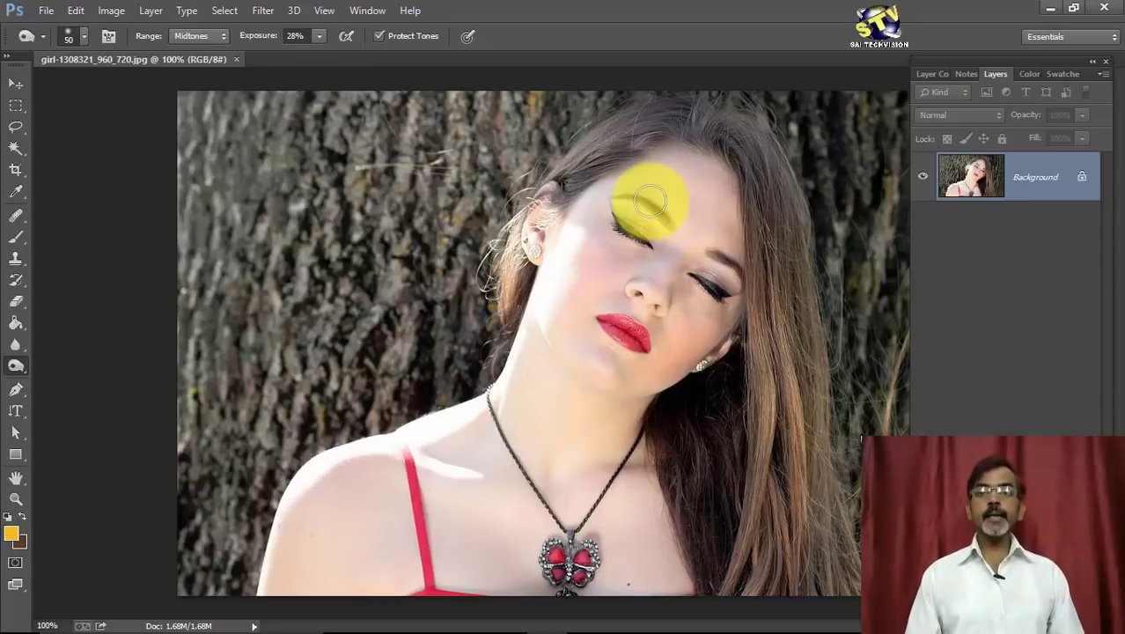
Step: In HDR Toning, set edge glow radius 6 px, strength 0.45 and detail -10%
{"action": "left_click", "coordinate": [113, 10]}
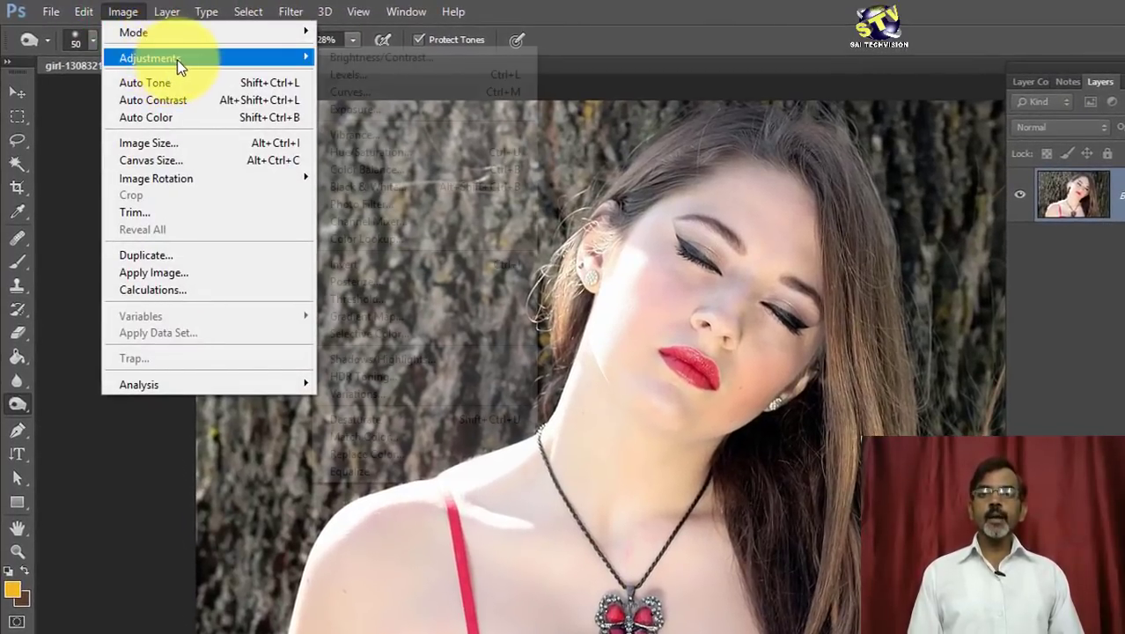
{"action": "mouse_move", "coordinate": [190, 73]}
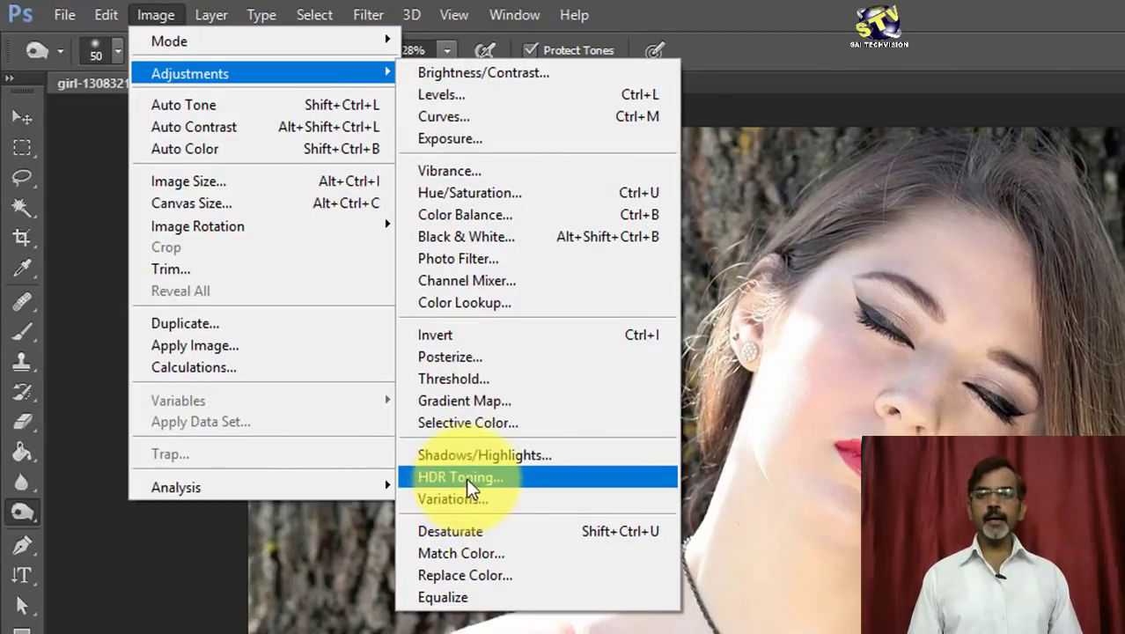
{"action": "left_click", "coordinate": [464, 481]}
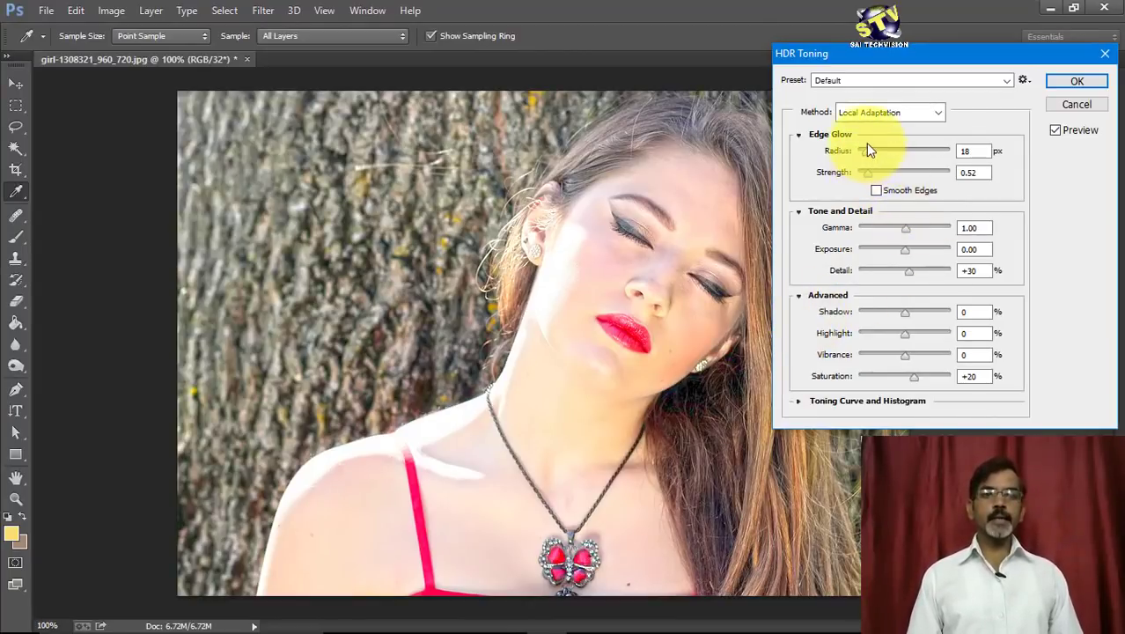
{"action": "left_click_drag", "start_coordinate": [866, 152], "coordinate": [858, 151]}
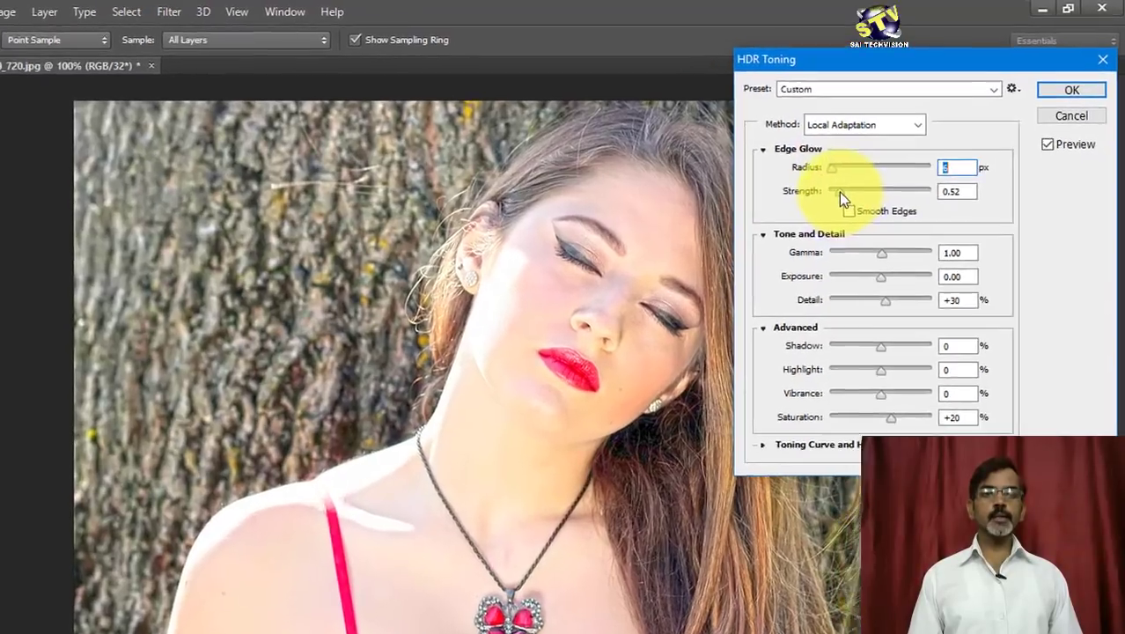
{"action": "left_click_drag", "start_coordinate": [839, 192], "coordinate": [820, 212]}
{"action": "mouse_move", "coordinate": [867, 322]}
{"action": "left_mouse_down"}
{"action": "mouse_move", "coordinate": [883, 328]}
{"action": "mouse_move", "coordinate": [858, 328]}
{"action": "left_mouse_up"}
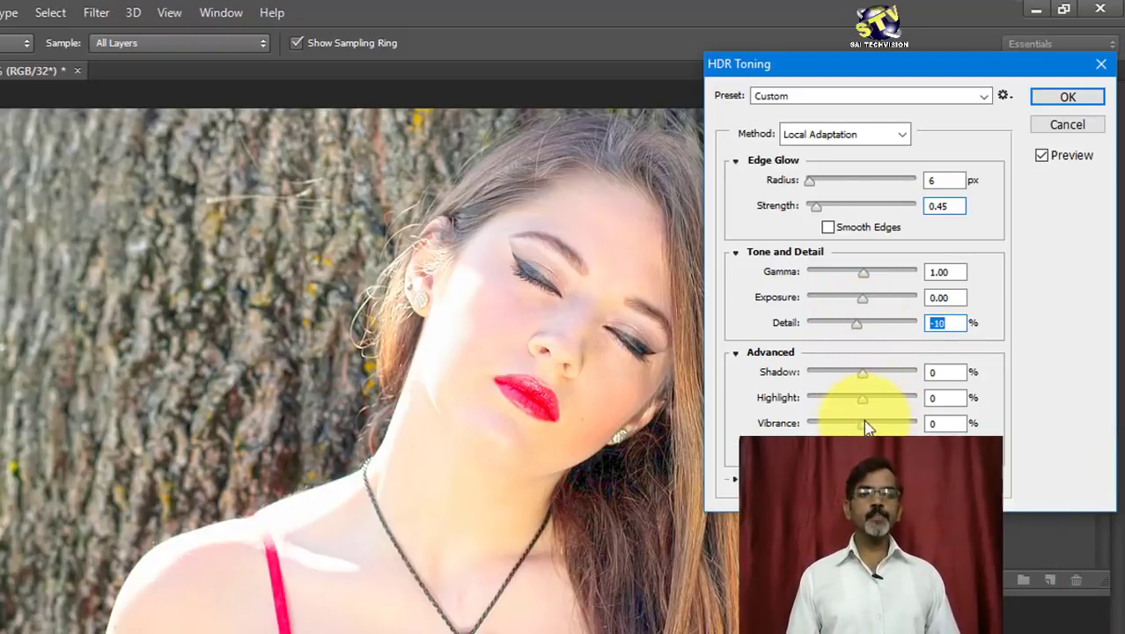
Step: Set vibrance +41 and saturation +32, then apply the HDR toning
{"action": "left_click", "coordinate": [867, 428]}
{"action": "mouse_move", "coordinate": [868, 429]}
{"action": "left_mouse_down"}
{"action": "mouse_move", "coordinate": [886, 431]}
{"action": "mouse_move", "coordinate": [878, 451]}
{"action": "left_mouse_up"}
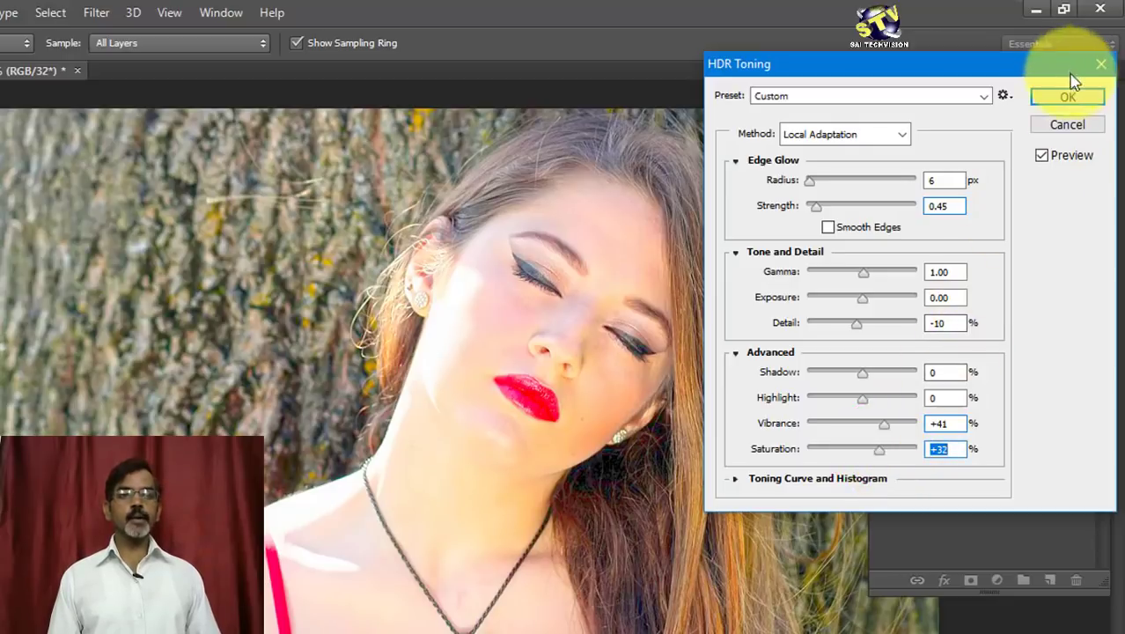
{"action": "left_click", "coordinate": [1067, 95]}
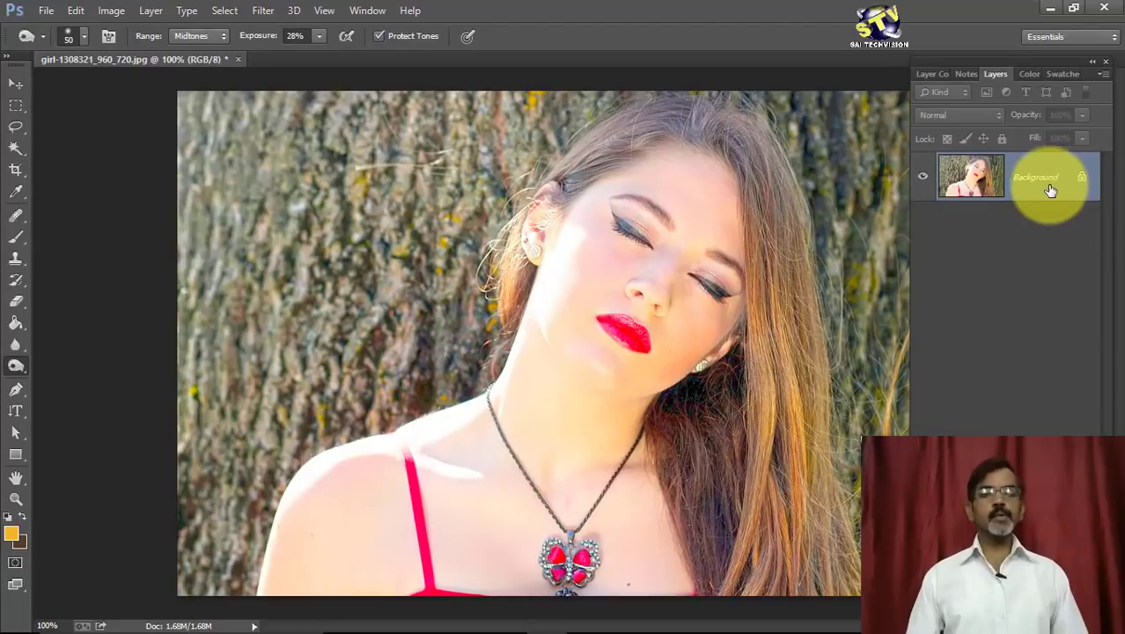
Step: Duplicate the Background layer as 'Background copy'
{"action": "right_click", "coordinate": [1044, 181]}
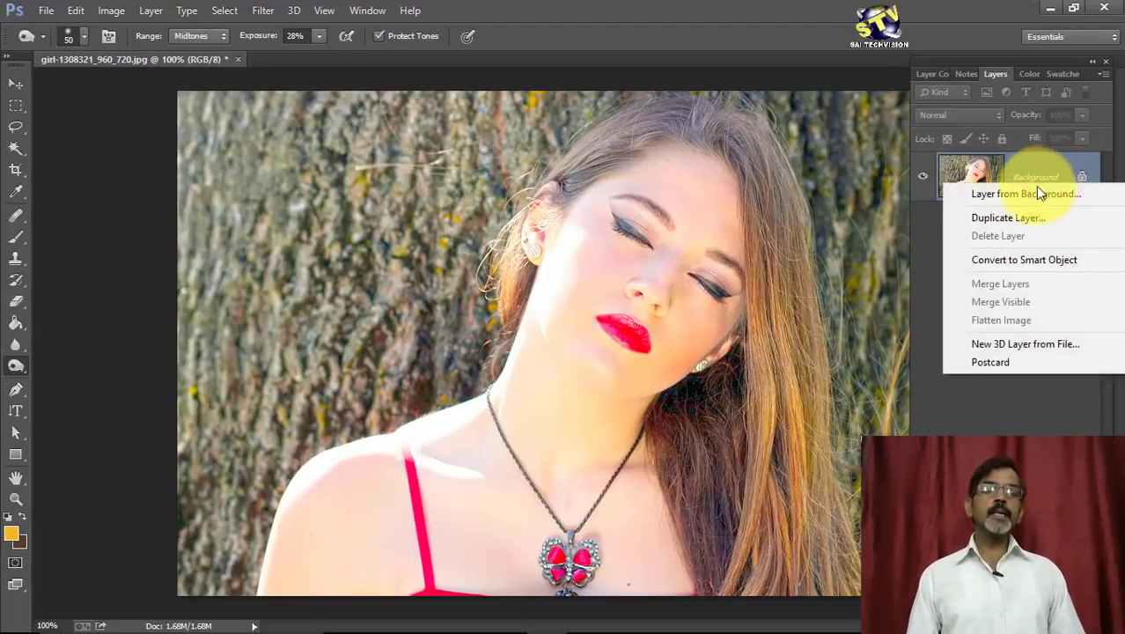
{"action": "left_click", "coordinate": [1023, 218]}
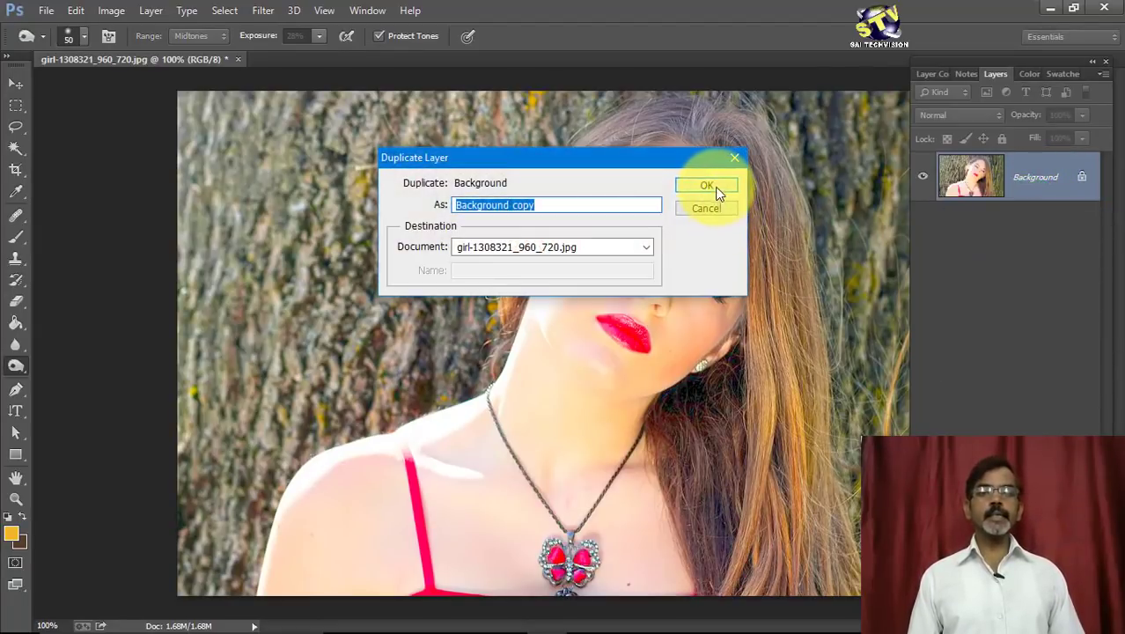
{"action": "left_click", "coordinate": [706, 185]}
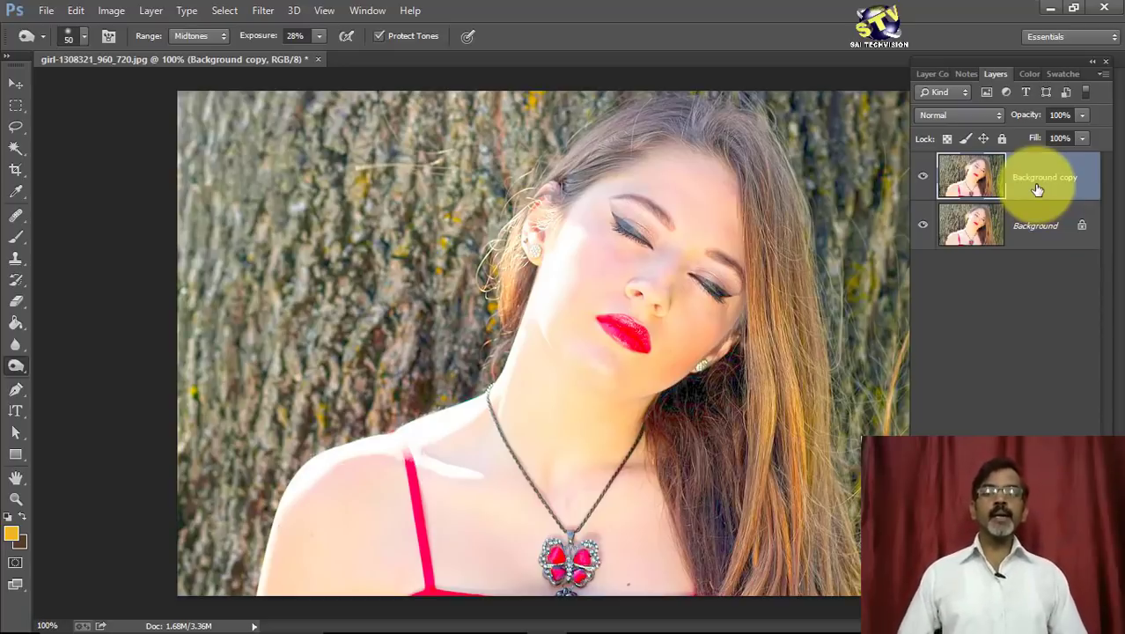
{"action": "left_click", "coordinate": [260, 10]}
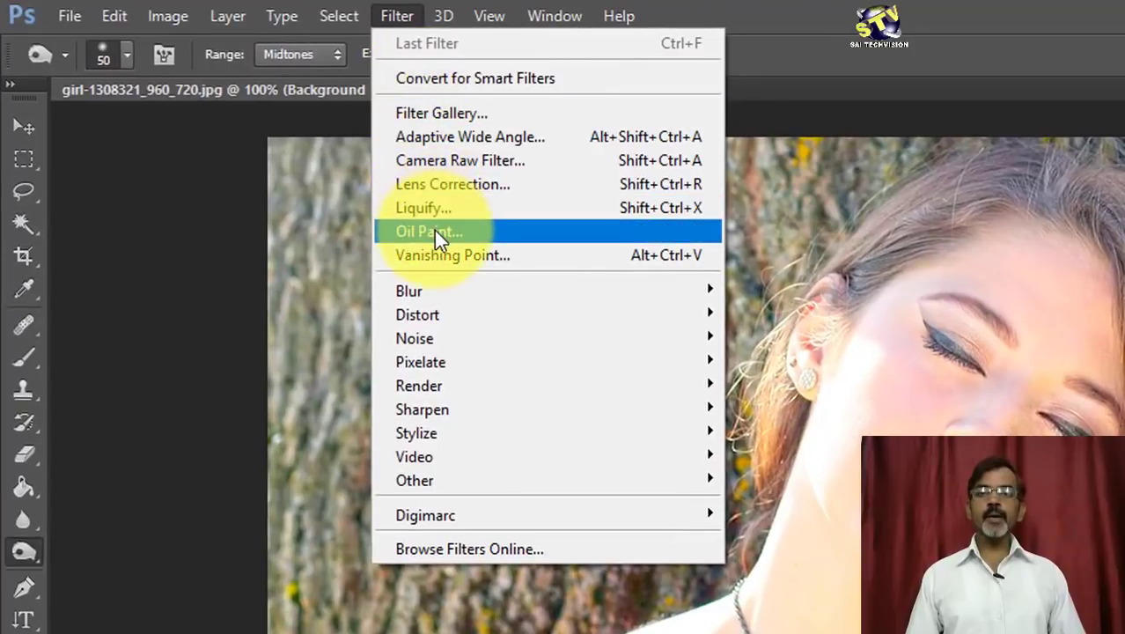
{"action": "left_click", "coordinate": [434, 231]}
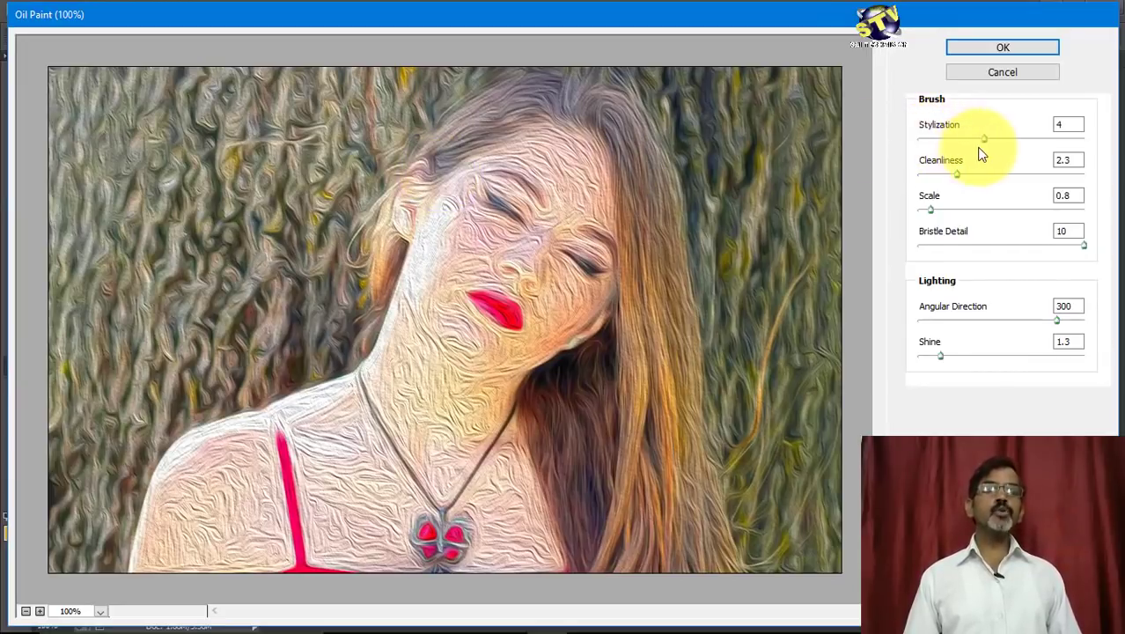
{"action": "mouse_move", "coordinate": [984, 139]}
{"action": "left_mouse_down"}
{"action": "mouse_move", "coordinate": [1018, 139]}
{"action": "mouse_move", "coordinate": [963, 151]}
{"action": "left_mouse_up"}
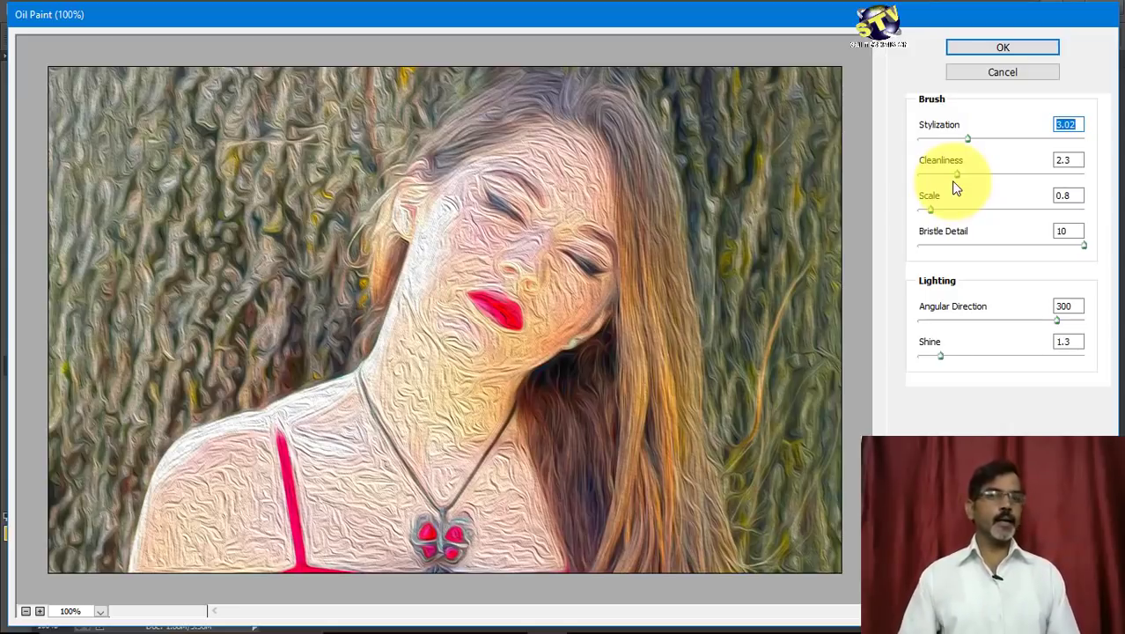
{"action": "left_click", "coordinate": [1002, 70]}
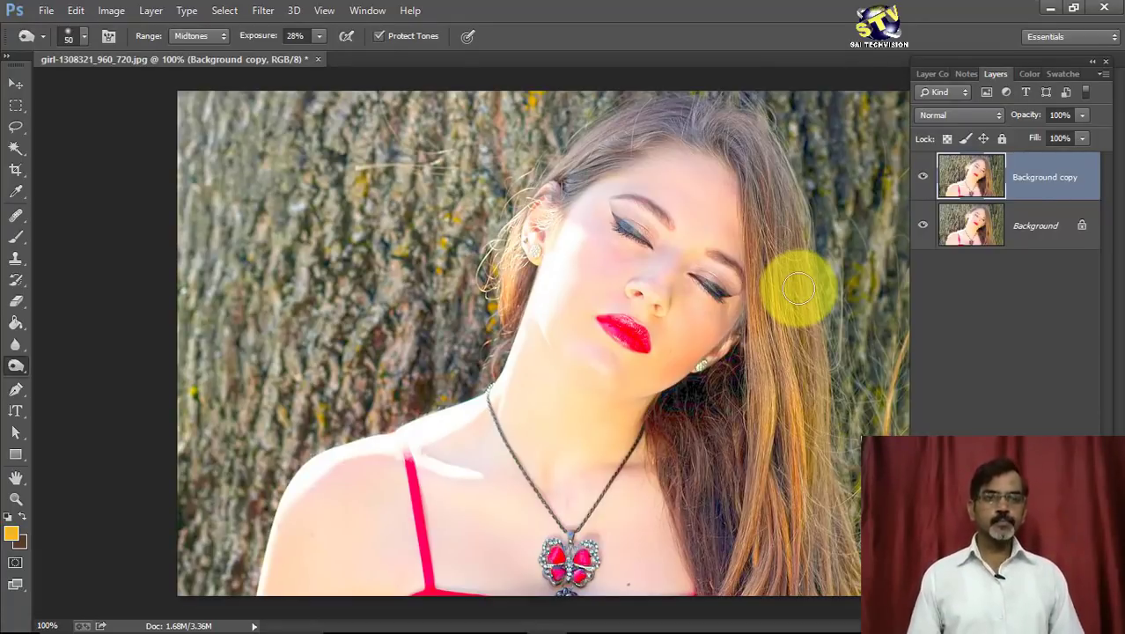
Step: Duplicate Background copy into a hidden 'Background copy 2' and select Background copy
{"action": "right_click", "coordinate": [1033, 193]}
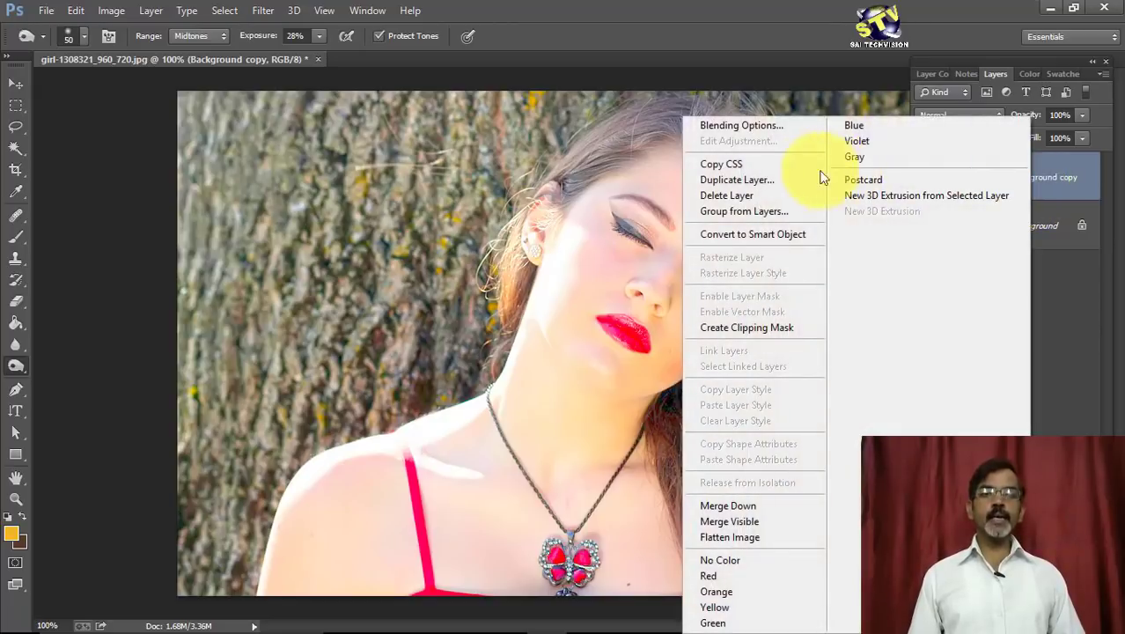
{"action": "left_click", "coordinate": [748, 180]}
{"action": "left_click", "coordinate": [707, 185]}
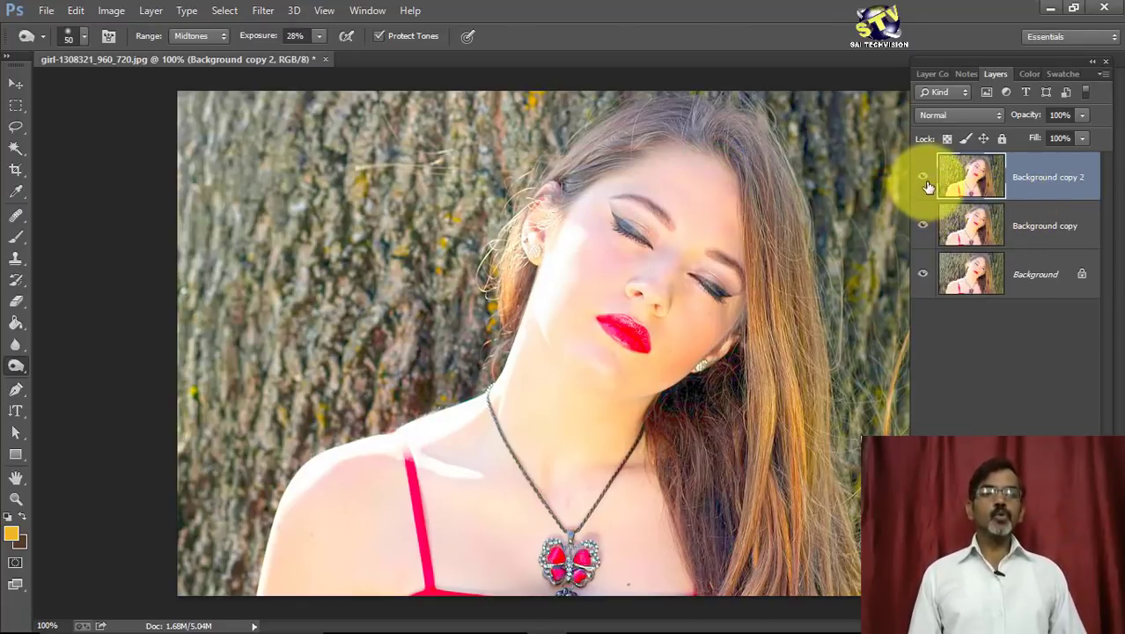
{"action": "left_click", "coordinate": [924, 179]}
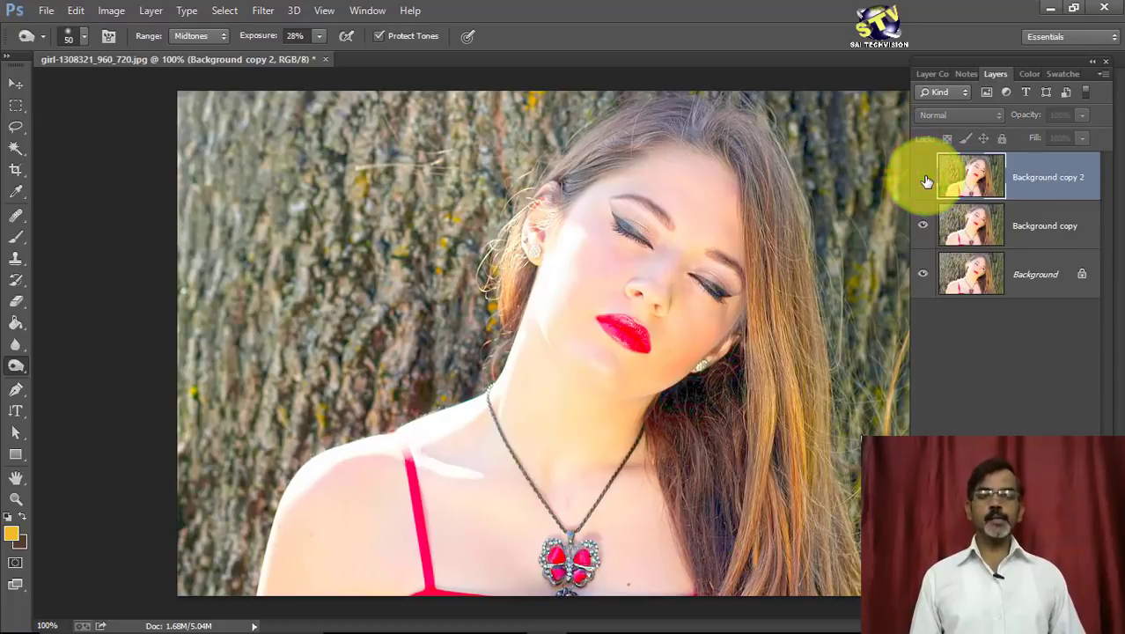
{"action": "left_click", "coordinate": [1030, 228]}
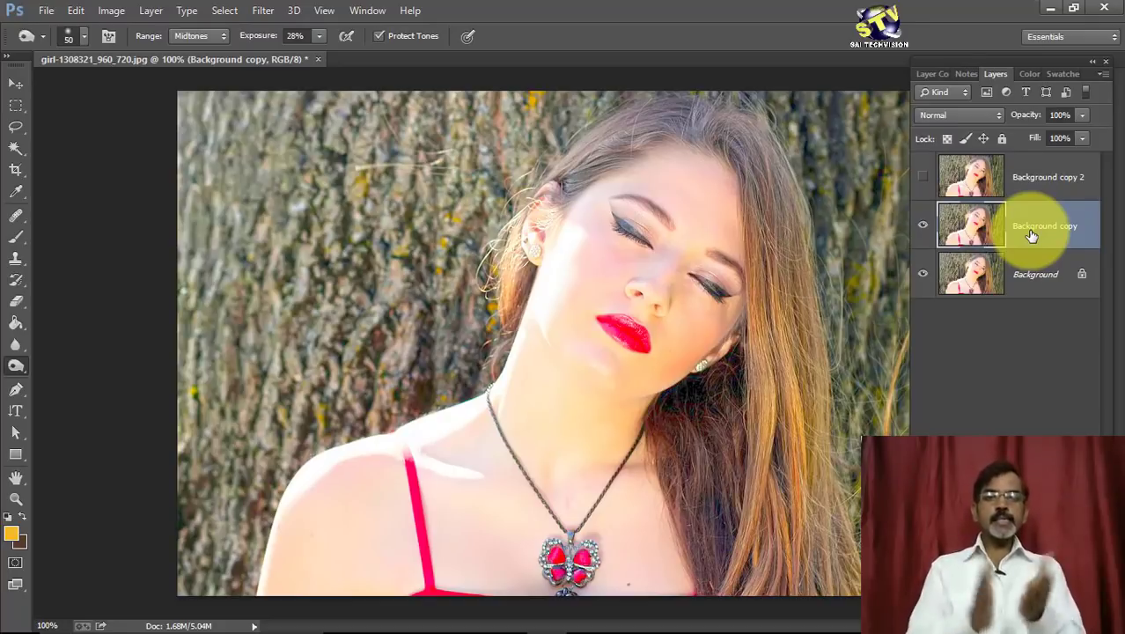
Step: Open Oil Paint on Background copy, sharply cut Stylization and Shine, and nudge Cleanliness
{"action": "left_click", "coordinate": [262, 10]}
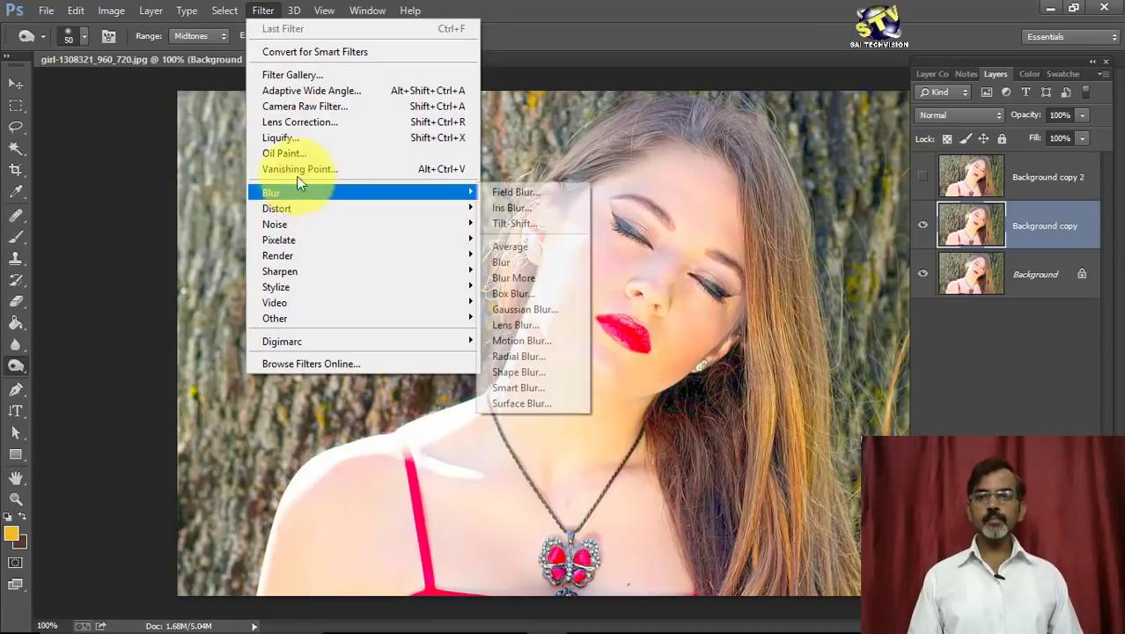
{"action": "left_click", "coordinate": [294, 152]}
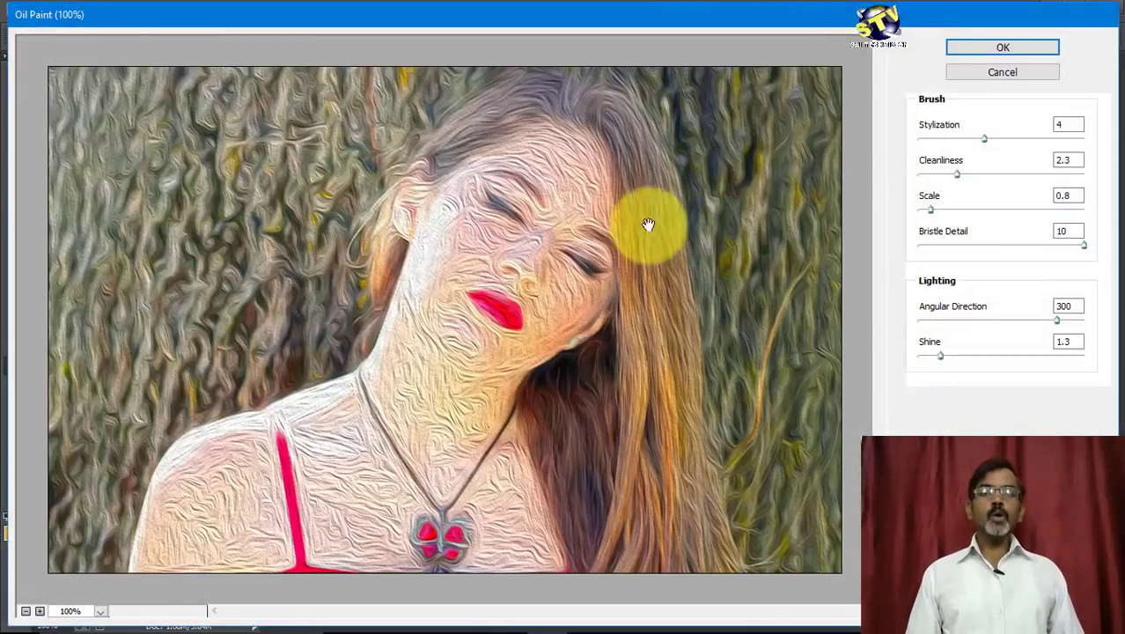
{"action": "left_click_drag", "start_coordinate": [985, 138], "coordinate": [941, 138]}
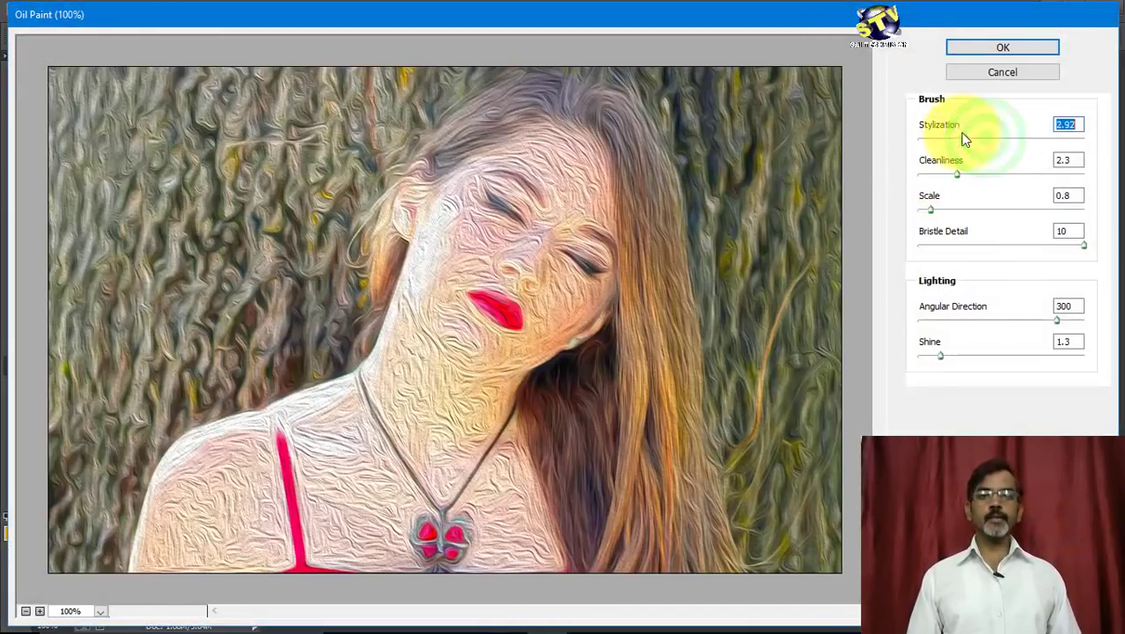
{"action": "left_click_drag", "start_coordinate": [939, 357], "coordinate": [923, 357]}
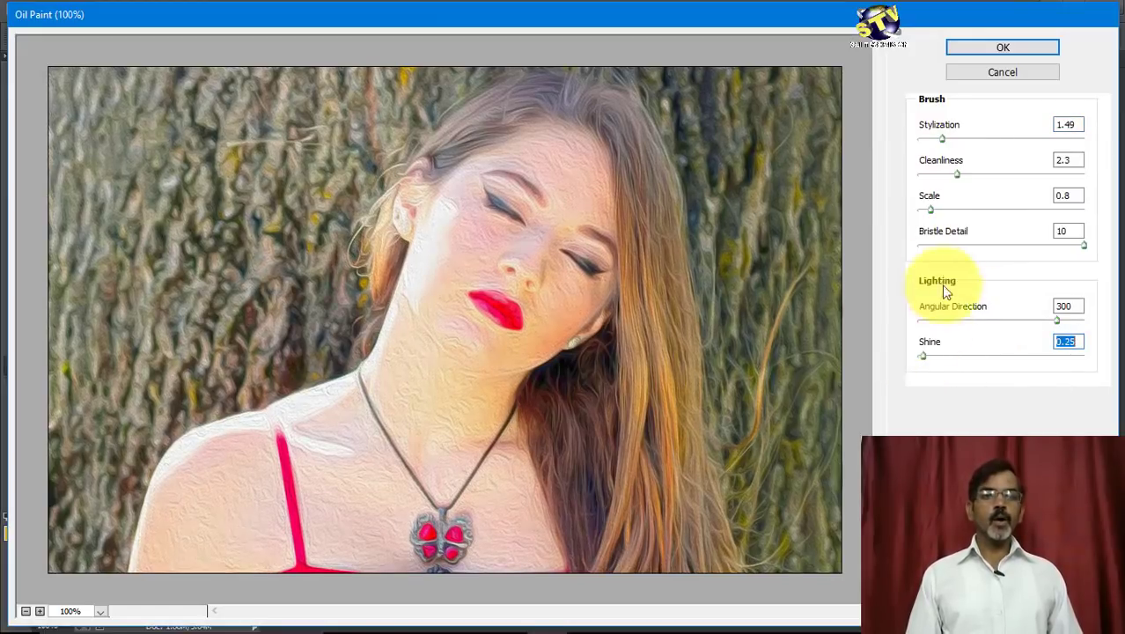
{"action": "left_click_drag", "start_coordinate": [957, 173], "coordinate": [969, 174]}
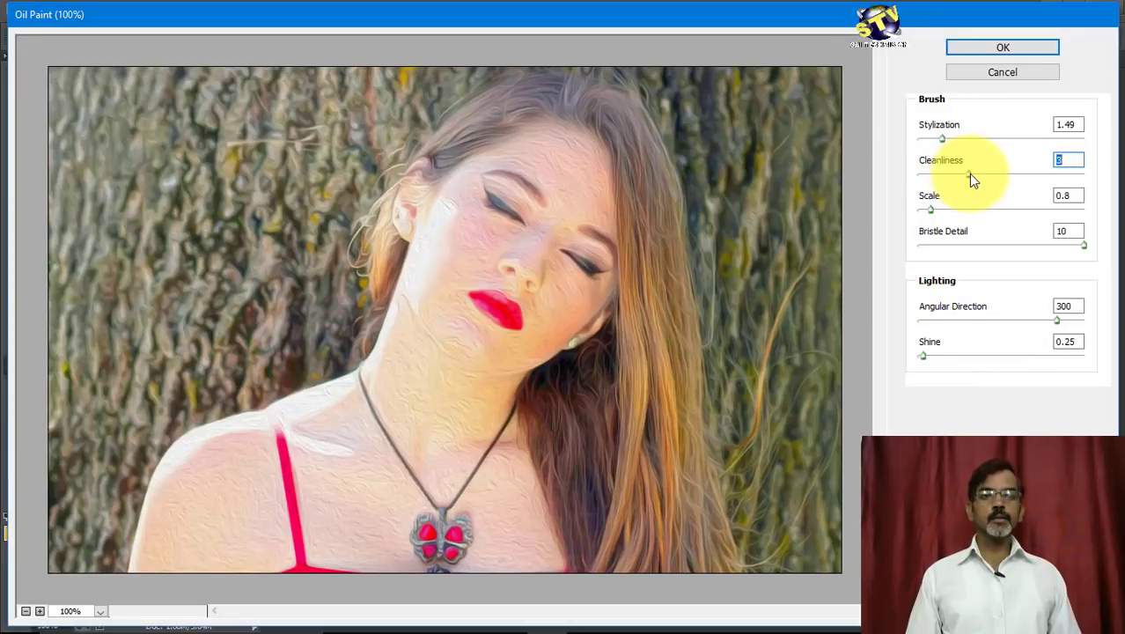
{"action": "left_click_drag", "start_coordinate": [968, 173], "coordinate": [939, 213]}
{"action": "key", "text": "Up"}
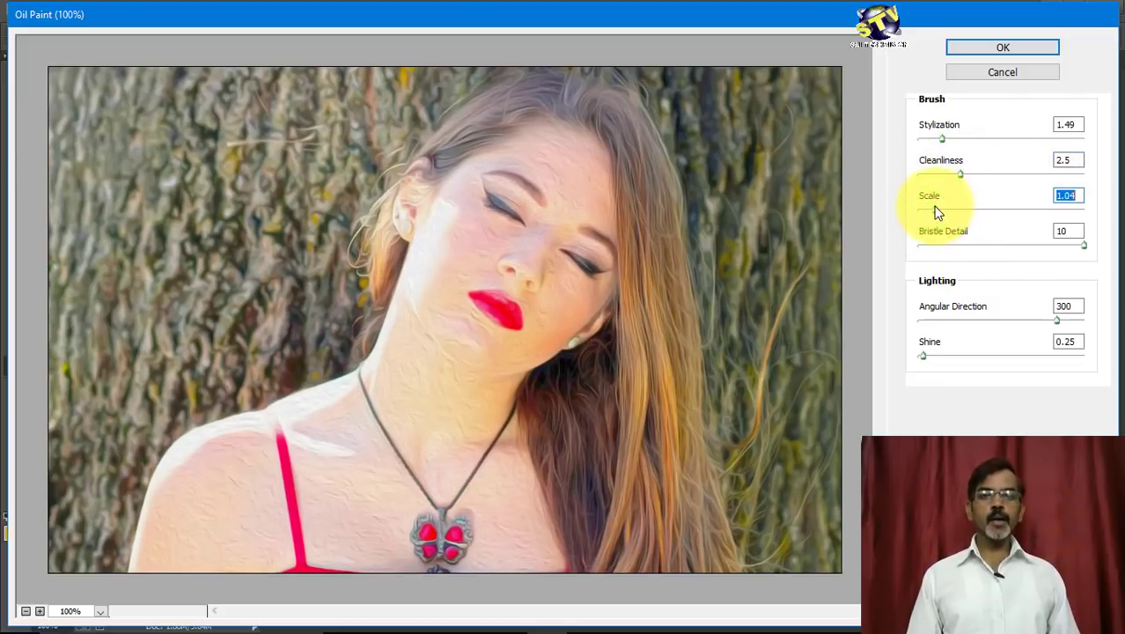
Step: Finalize Stylization 0.89, Cleanliness 2.1, Scale 1.78, Bristle Detail 3.6, Shine 0.15 and apply
{"action": "left_click_drag", "start_coordinate": [1082, 244], "coordinate": [998, 251]}
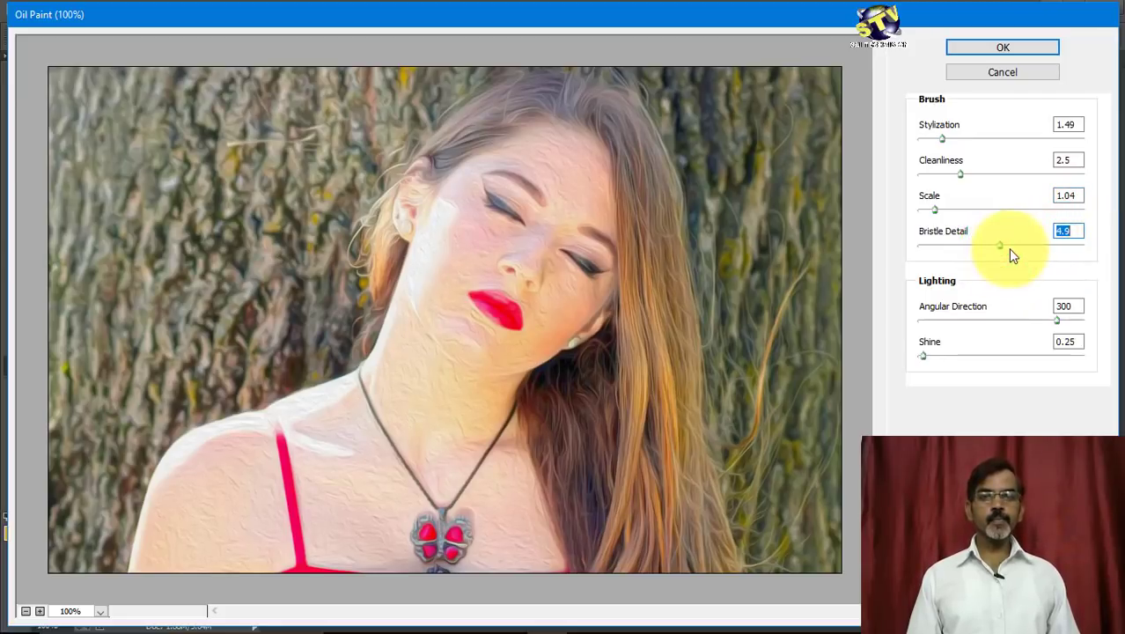
{"action": "left_click_drag", "start_coordinate": [933, 210], "coordinate": [938, 215]}
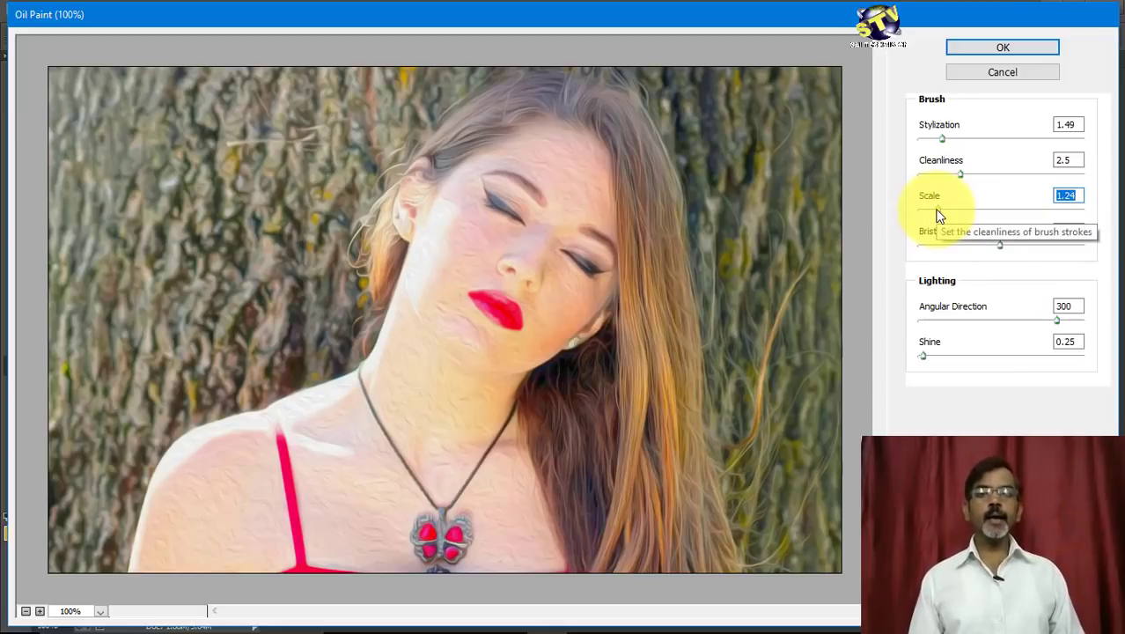
{"action": "left_click_drag", "start_coordinate": [959, 173], "coordinate": [932, 139]}
{"action": "mouse_move", "coordinate": [1056, 319]}
{"action": "left_mouse_down"}
{"action": "mouse_move", "coordinate": [983, 328]}
{"action": "mouse_move", "coordinate": [1004, 320]}
{"action": "left_mouse_up"}
{"action": "left_click_drag", "start_coordinate": [939, 209], "coordinate": [945, 210]}
{"action": "left_click_drag", "start_coordinate": [999, 245], "coordinate": [978, 245]}
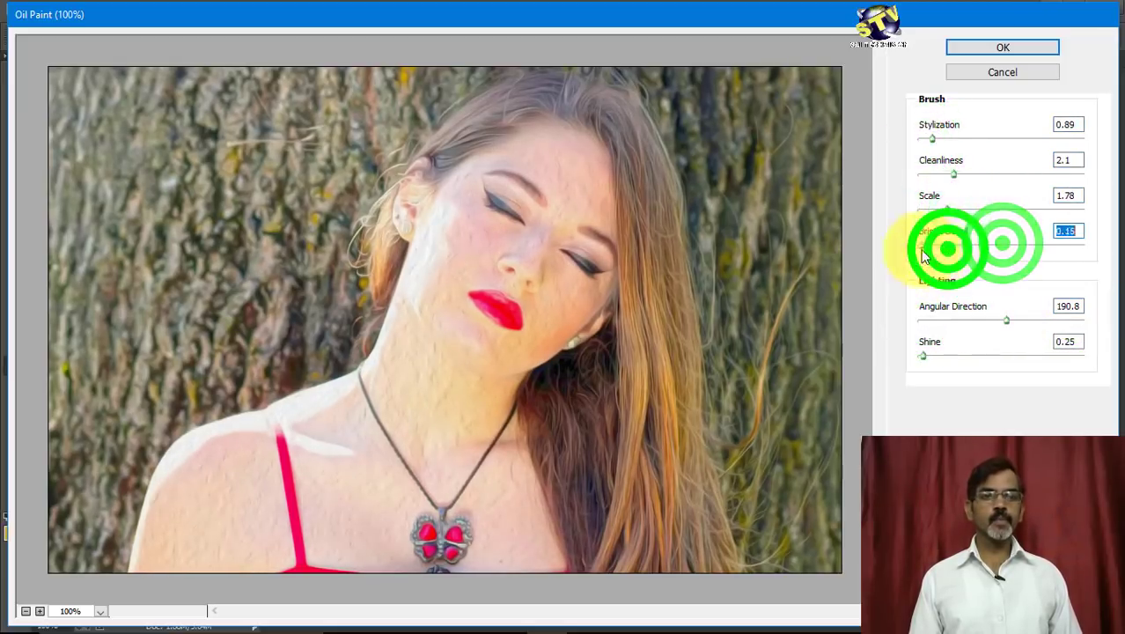
{"action": "left_click_drag", "start_coordinate": [922, 356], "coordinate": [918, 356]}
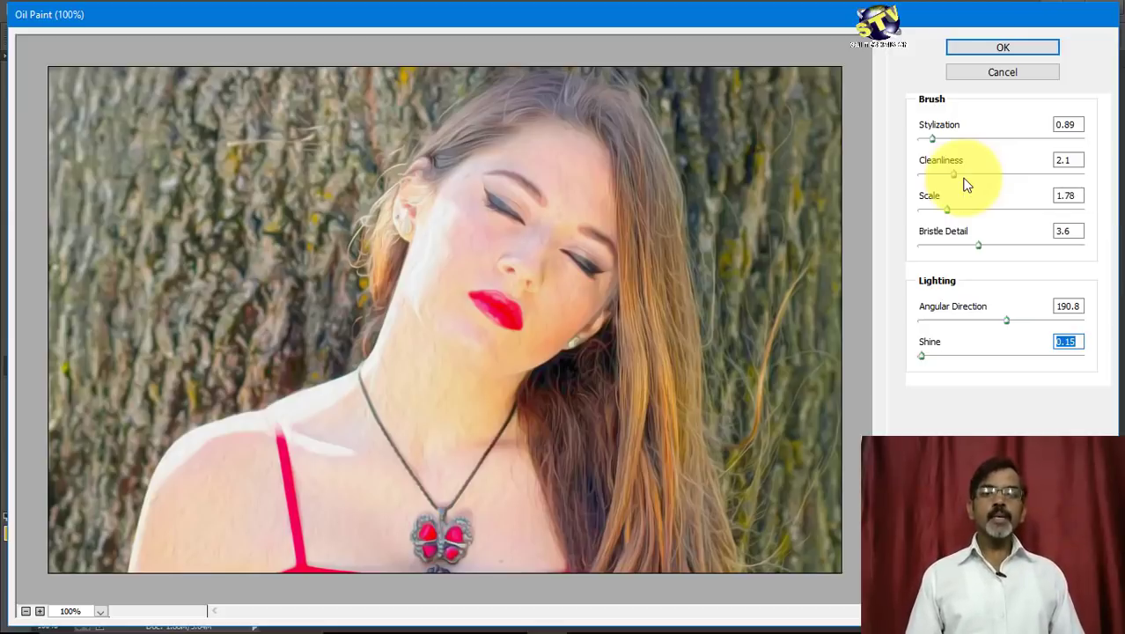
{"action": "left_click", "coordinate": [1007, 47]}
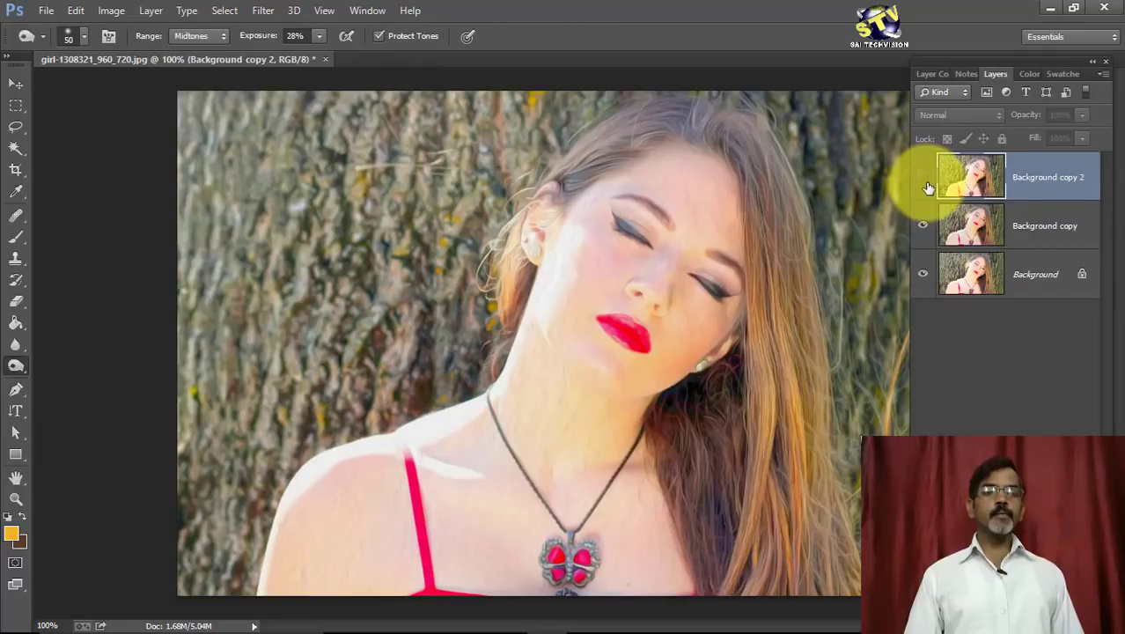
Step: Show Background copy 2 and start a heavy Oil Paint with Stylization 6.98 and higher Cleanliness
{"action": "left_click", "coordinate": [921, 178]}
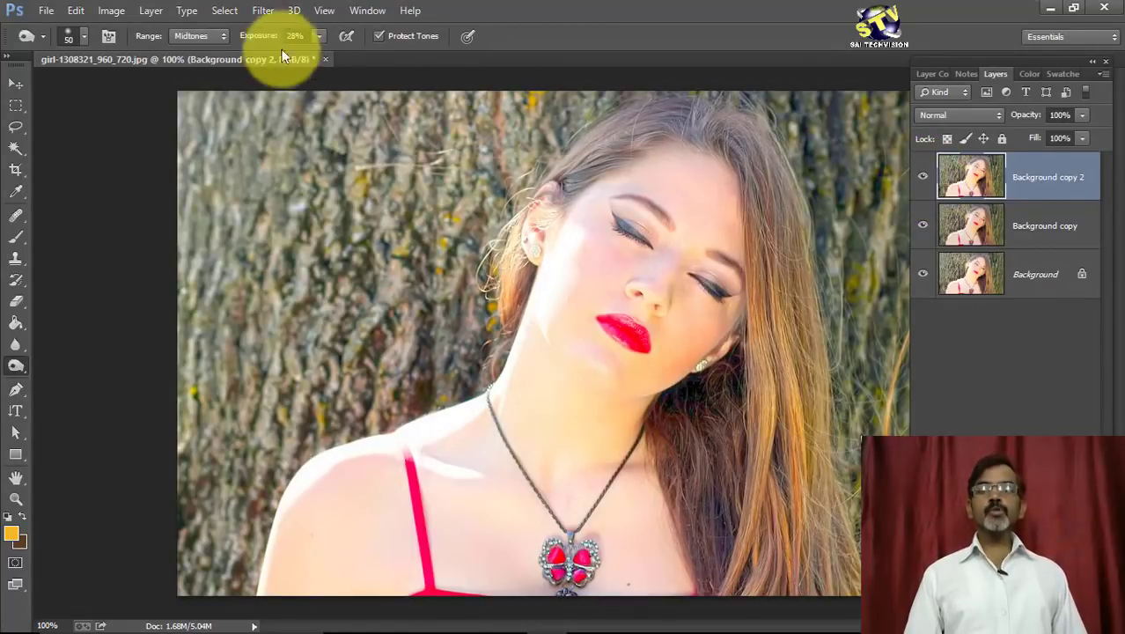
{"action": "left_click", "coordinate": [257, 11]}
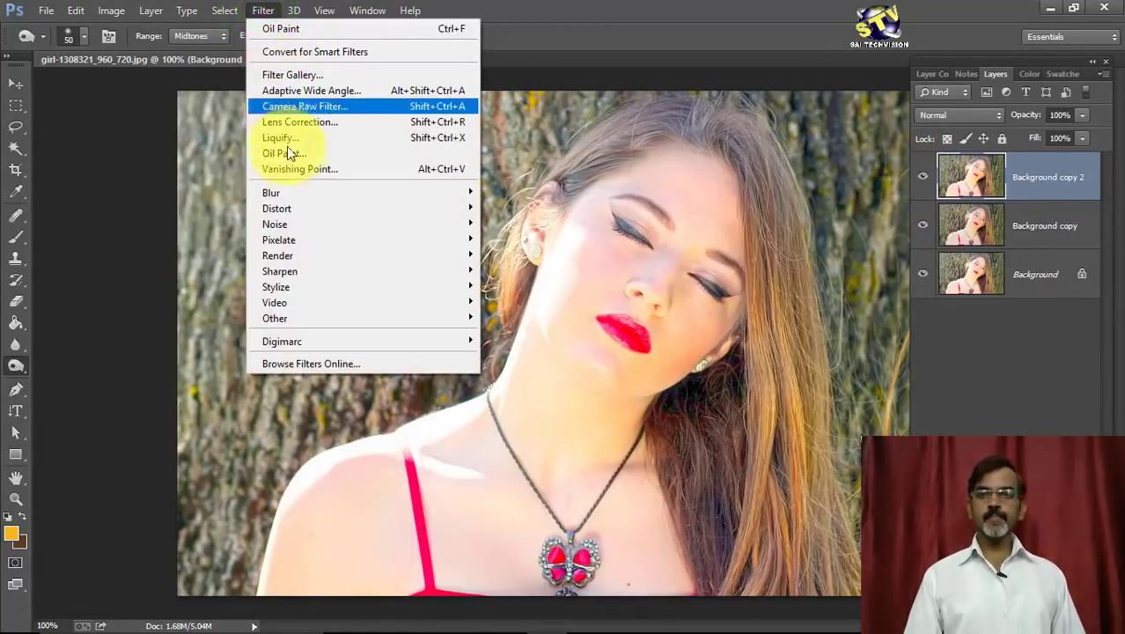
{"action": "left_click", "coordinate": [290, 153]}
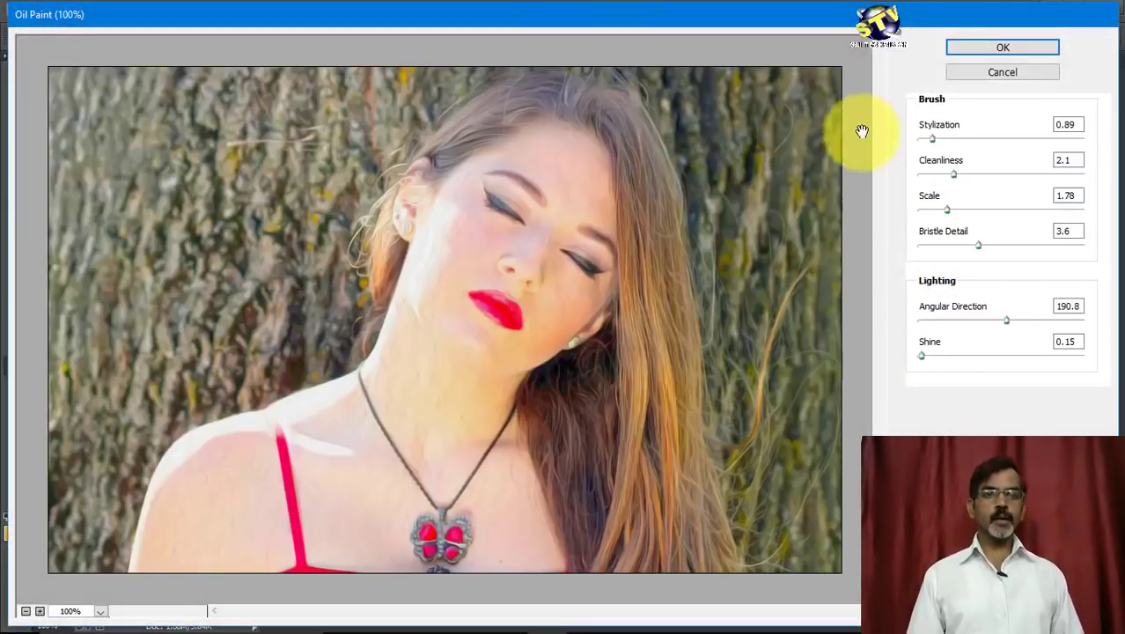
{"action": "left_click_drag", "start_coordinate": [933, 139], "coordinate": [1033, 140]}
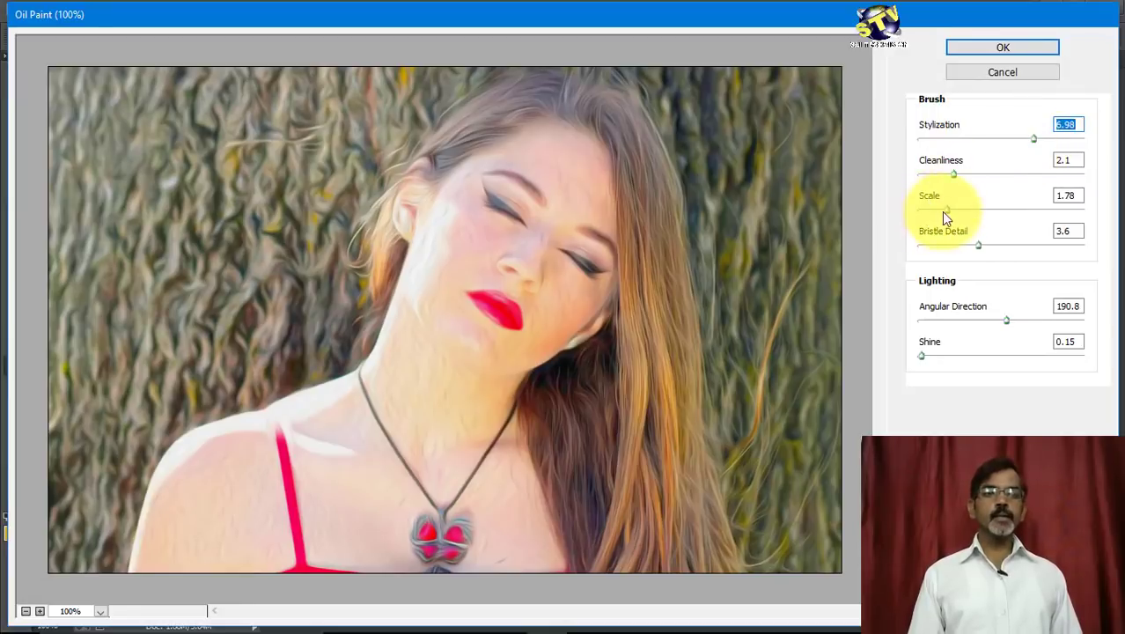
{"action": "left_click_drag", "start_coordinate": [954, 173], "coordinate": [1012, 174]}
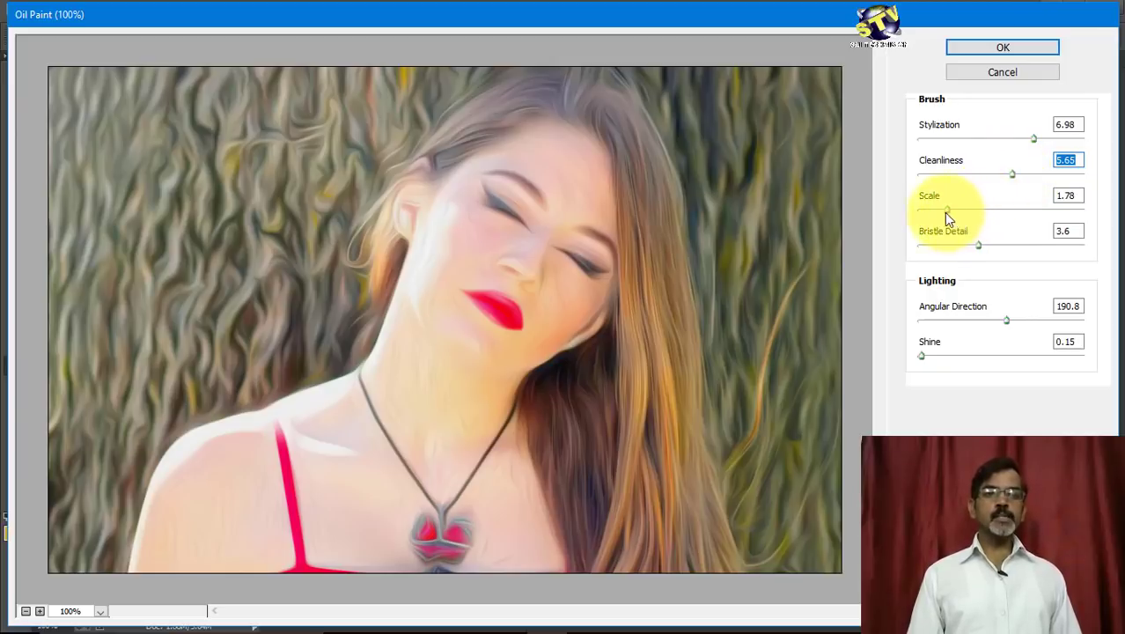
Step: Set Scale 3.42, Bristle Detail 7, light direction 279 and Shine 0.4
{"action": "left_click_drag", "start_coordinate": [947, 209], "coordinate": [975, 210]}
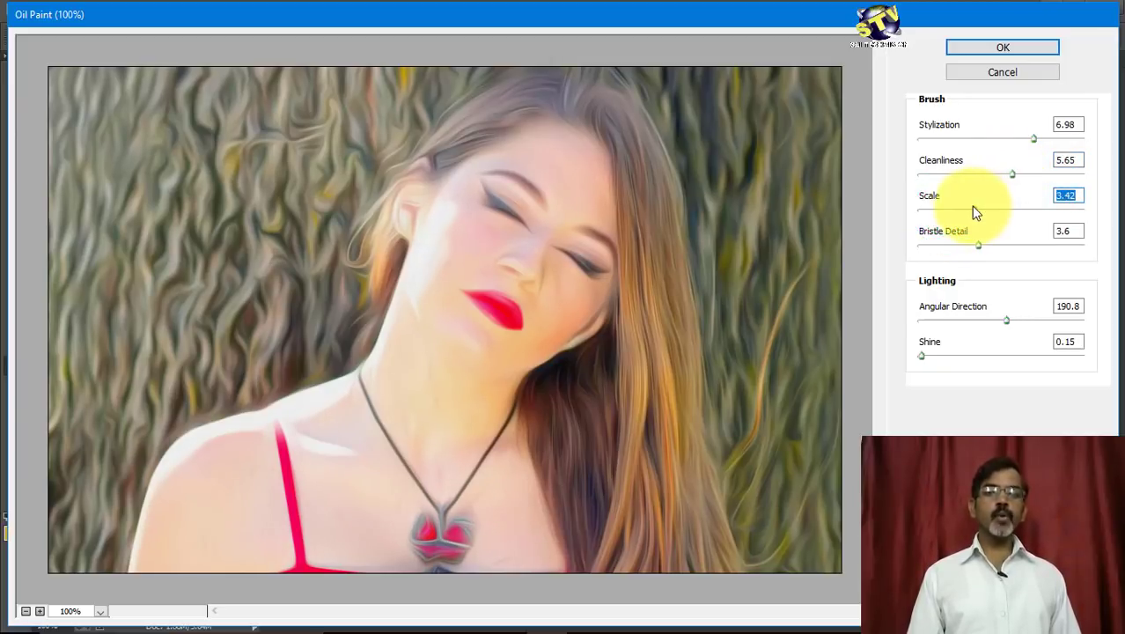
{"action": "left_click_drag", "start_coordinate": [978, 245], "coordinate": [1017, 246]}
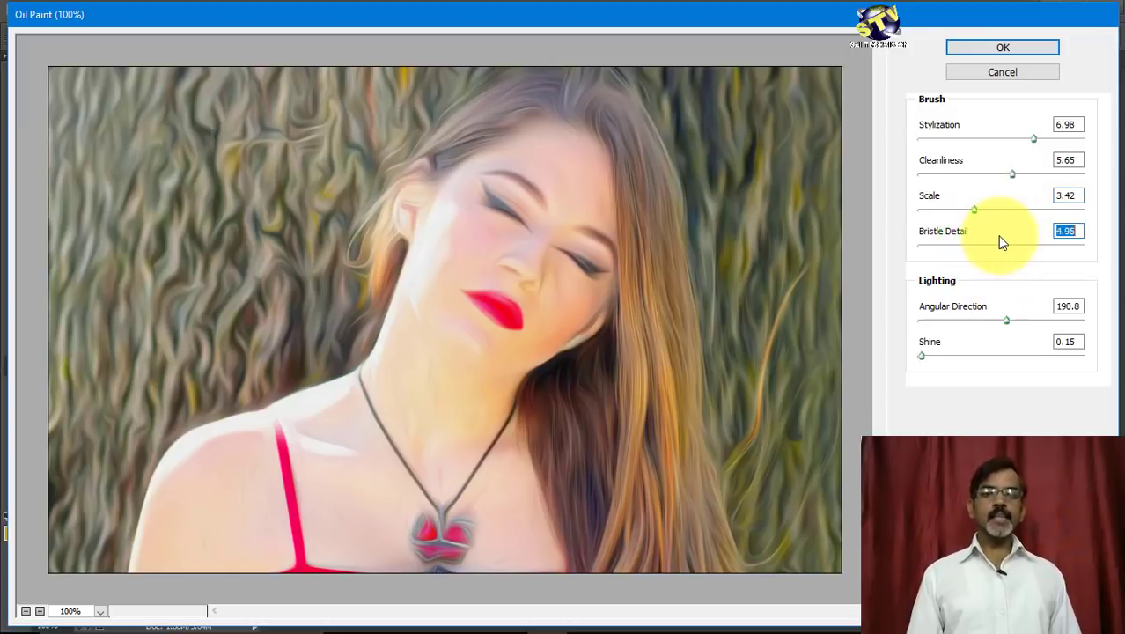
{"action": "left_click_drag", "start_coordinate": [1000, 243], "coordinate": [1020, 243]}
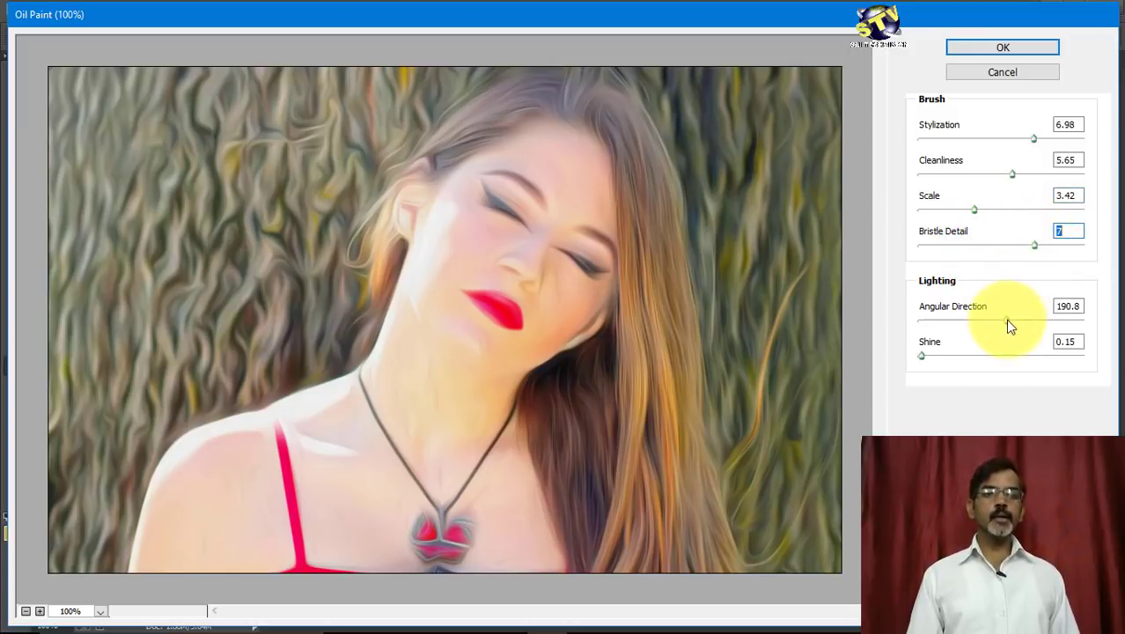
{"action": "left_click_drag", "start_coordinate": [1005, 318], "coordinate": [1048, 319]}
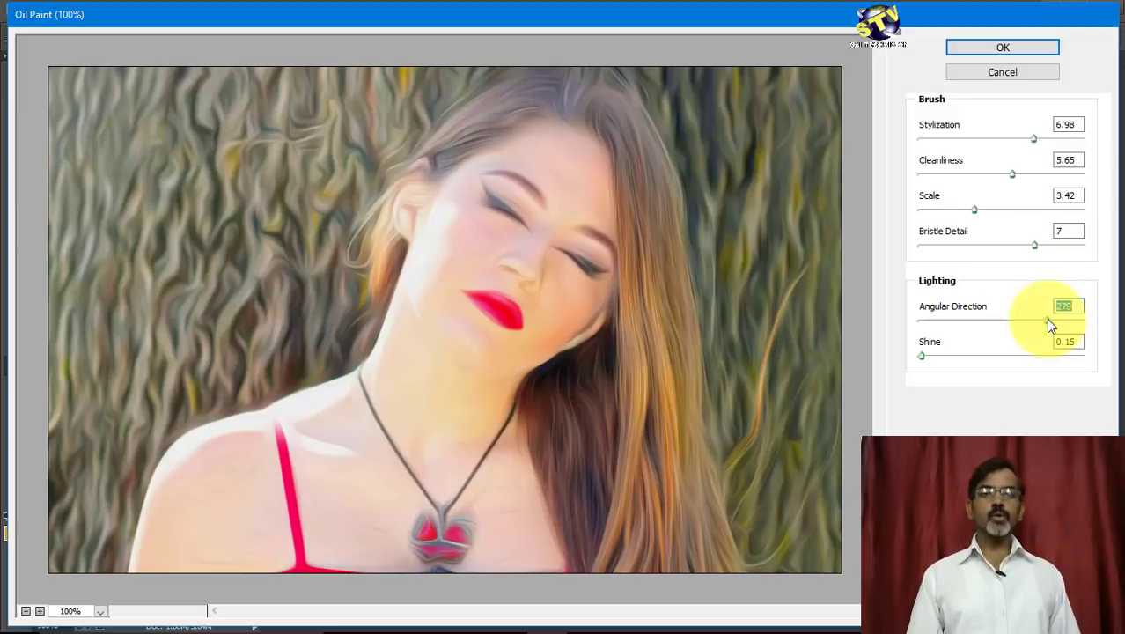
{"action": "mouse_move", "coordinate": [921, 355]}
{"action": "left_mouse_down"}
{"action": "mouse_move", "coordinate": [951, 359]}
{"action": "mouse_move", "coordinate": [926, 355]}
{"action": "left_mouse_up"}
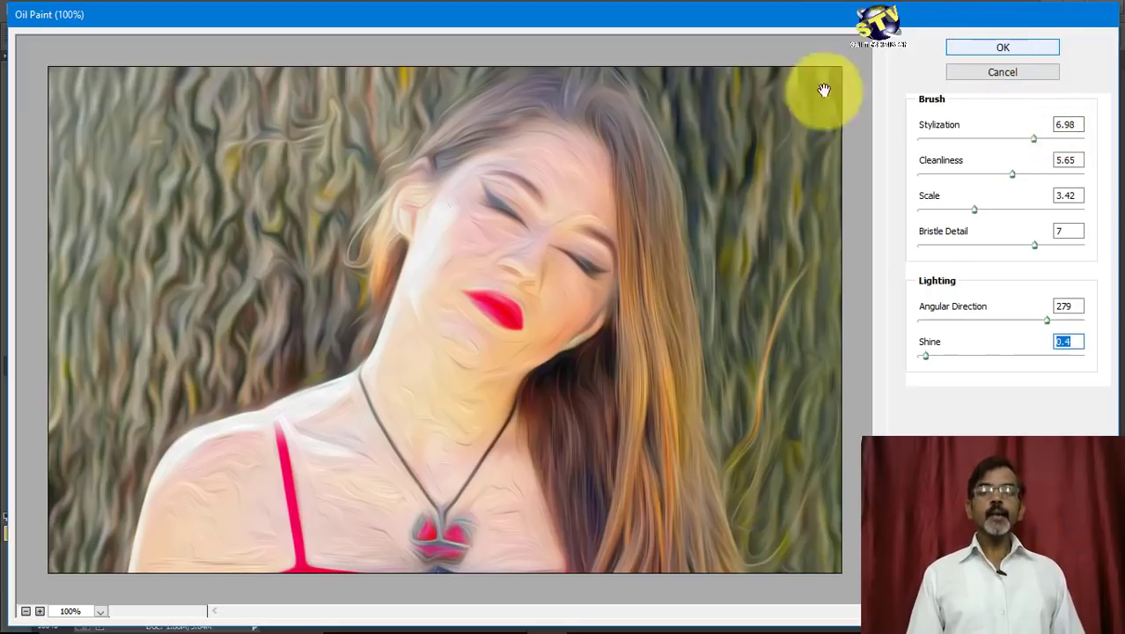
Step: Apply the heavy Oil Paint and toggle Background copy 2 off and on to compare
{"action": "left_click", "coordinate": [978, 51]}
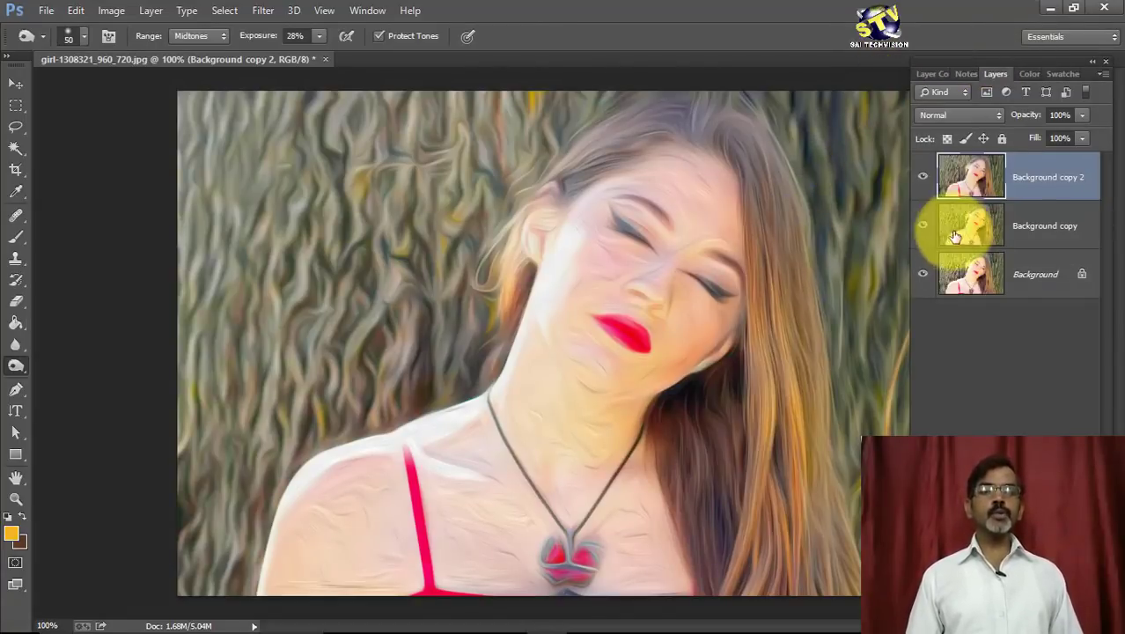
{"action": "left_click", "coordinate": [921, 176]}
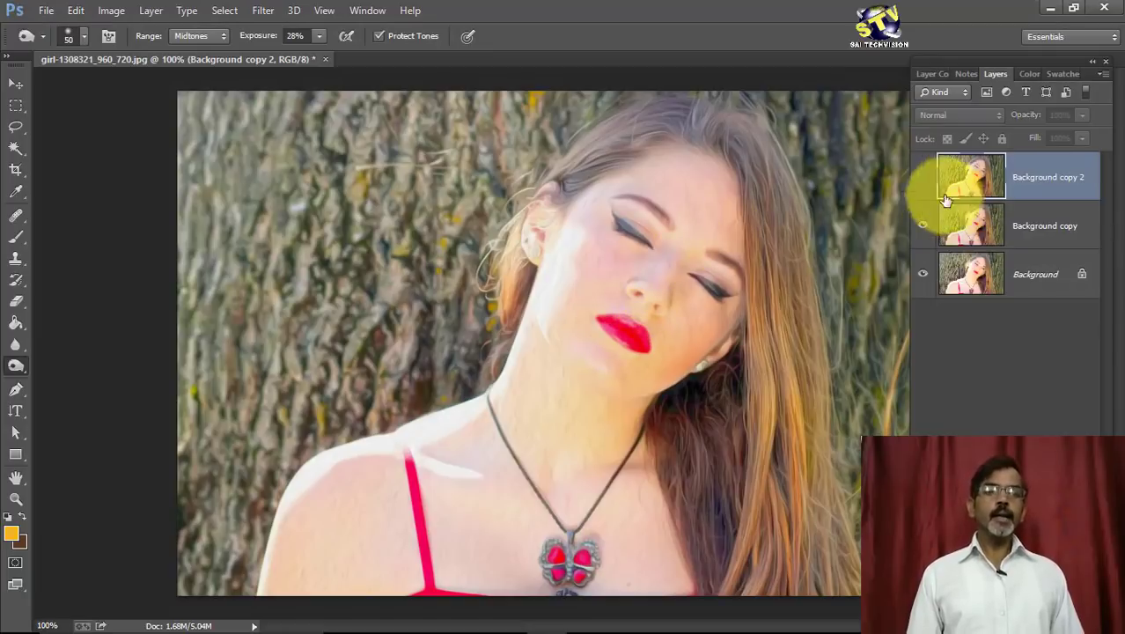
{"action": "left_click", "coordinate": [923, 177]}
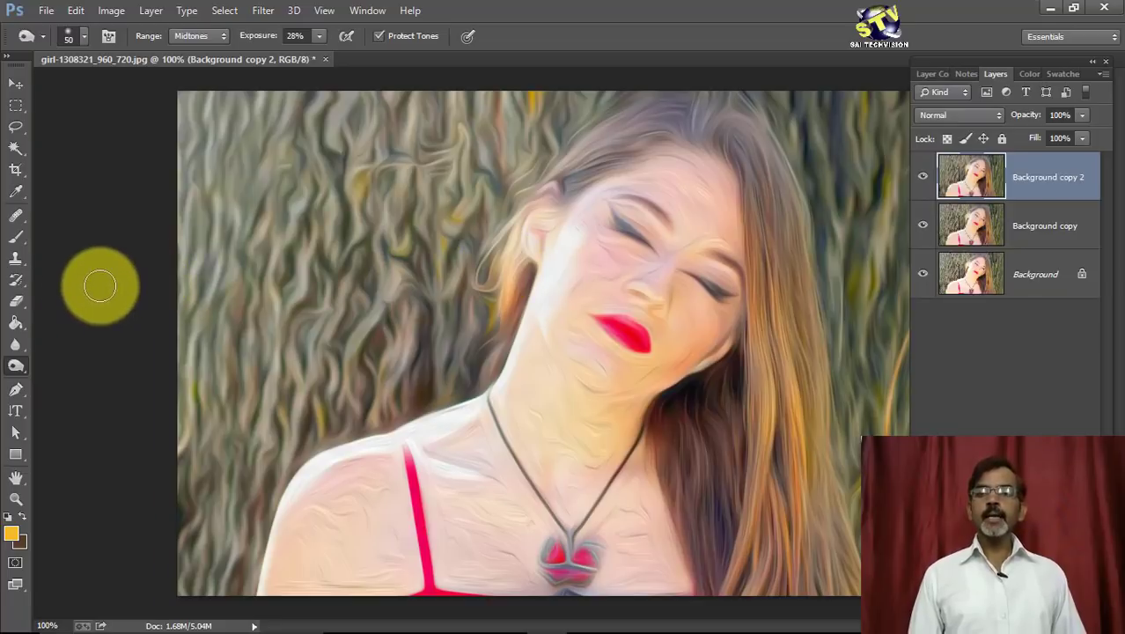
Step: Erase the top layer's paint over forehead, eyes, nose, neck and left shoulder
{"action": "left_click", "coordinate": [16, 306]}
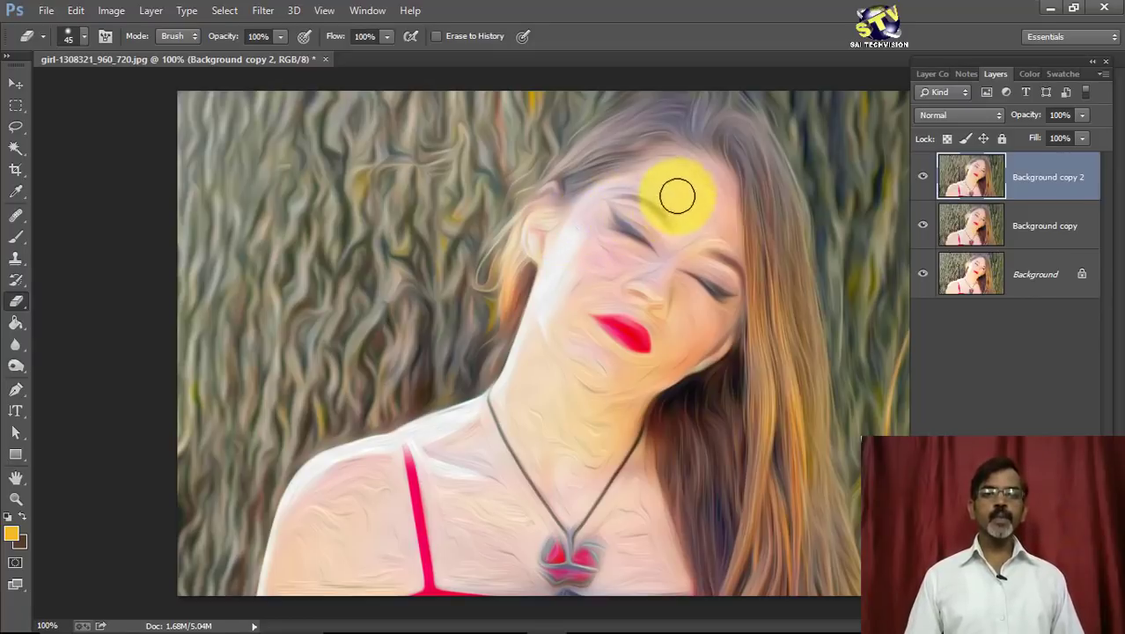
{"action": "left_click_drag", "start_coordinate": [682, 176], "coordinate": [647, 201]}
{"action": "mouse_move", "coordinate": [645, 299]}
{"action": "left_mouse_down"}
{"action": "mouse_move", "coordinate": [704, 294]}
{"action": "mouse_move", "coordinate": [720, 277]}
{"action": "mouse_move", "coordinate": [617, 365]}
{"action": "mouse_move", "coordinate": [587, 282]}
{"action": "mouse_move", "coordinate": [595, 218]}
{"action": "mouse_move", "coordinate": [557, 316]}
{"action": "mouse_move", "coordinate": [572, 247]}
{"action": "mouse_move", "coordinate": [653, 175]}
{"action": "mouse_move", "coordinate": [557, 238]}
{"action": "mouse_move", "coordinate": [557, 253]}
{"action": "mouse_move", "coordinate": [653, 318]}
{"action": "mouse_move", "coordinate": [697, 330]}
{"action": "mouse_move", "coordinate": [621, 394]}
{"action": "mouse_move", "coordinate": [548, 352]}
{"action": "left_mouse_up"}
{"action": "left_click_drag", "start_coordinate": [569, 426], "coordinate": [561, 490]}
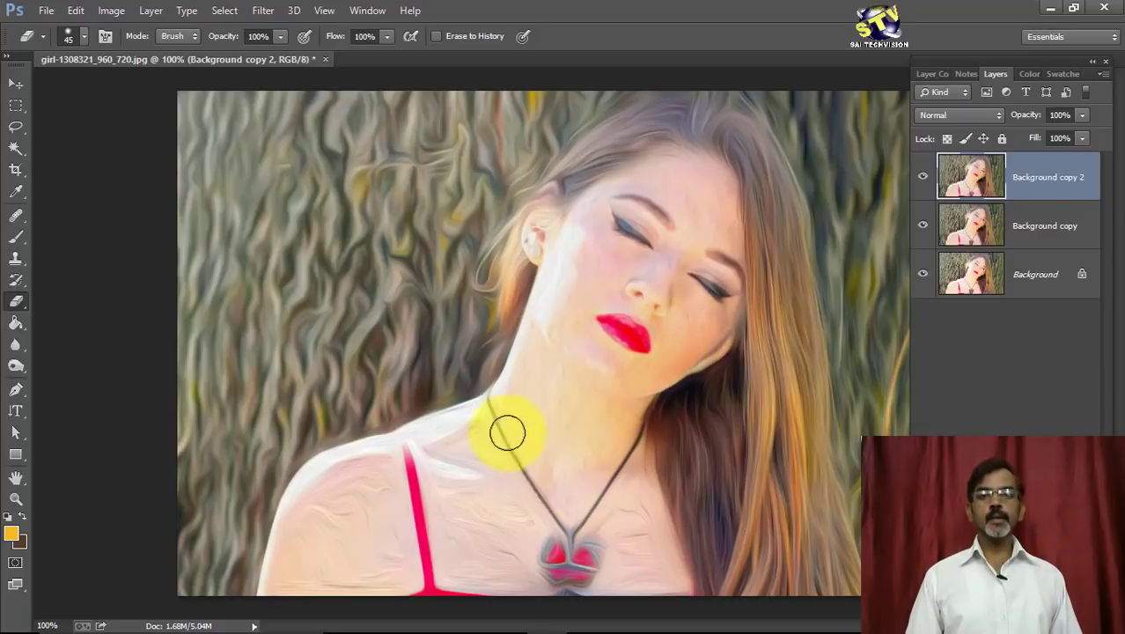
{"action": "mouse_move", "coordinate": [508, 432]}
{"action": "left_mouse_down"}
{"action": "mouse_move", "coordinate": [321, 477]}
{"action": "mouse_move", "coordinate": [345, 526]}
{"action": "mouse_move", "coordinate": [301, 572]}
{"action": "mouse_move", "coordinate": [460, 504]}
{"action": "mouse_move", "coordinate": [507, 532]}
{"action": "mouse_move", "coordinate": [572, 540]}
{"action": "mouse_move", "coordinate": [610, 530]}
{"action": "mouse_move", "coordinate": [636, 503]}
{"action": "mouse_move", "coordinate": [670, 589]}
{"action": "mouse_move", "coordinate": [638, 502]}
{"action": "mouse_move", "coordinate": [628, 421]}
{"action": "mouse_move", "coordinate": [642, 376]}
{"action": "mouse_move", "coordinate": [722, 317]}
{"action": "mouse_move", "coordinate": [710, 214]}
{"action": "mouse_move", "coordinate": [686, 183]}
{"action": "mouse_move", "coordinate": [594, 281]}
{"action": "mouse_move", "coordinate": [539, 364]}
{"action": "mouse_move", "coordinate": [565, 320]}
{"action": "mouse_move", "coordinate": [557, 415]}
{"action": "mouse_move", "coordinate": [651, 276]}
{"action": "left_mouse_up"}
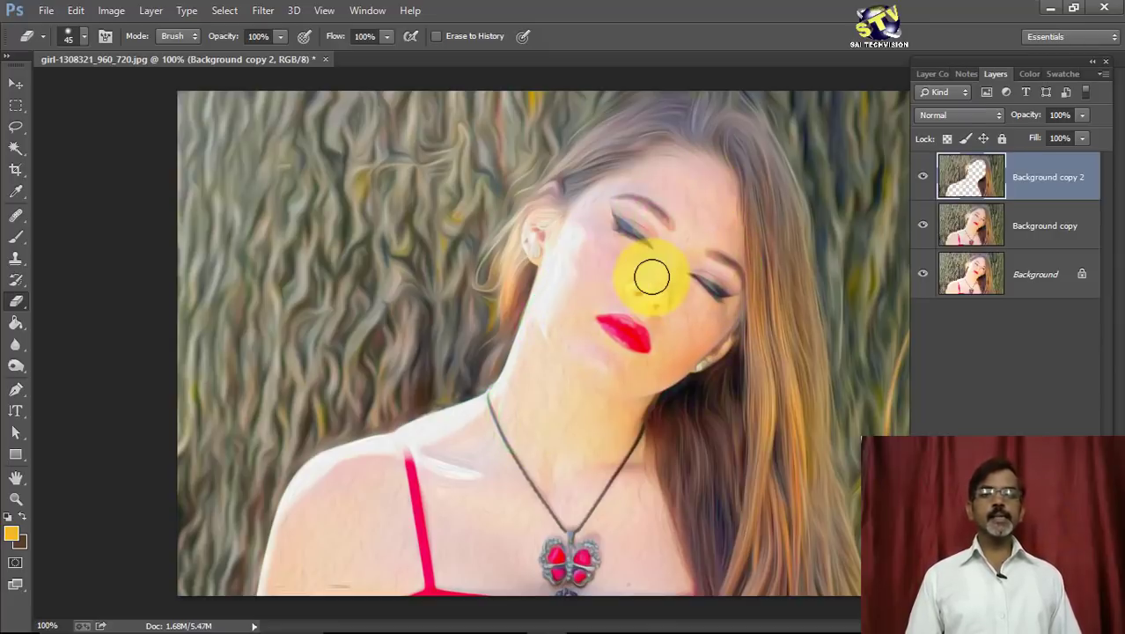
{"action": "left_click", "coordinate": [1017, 230]}
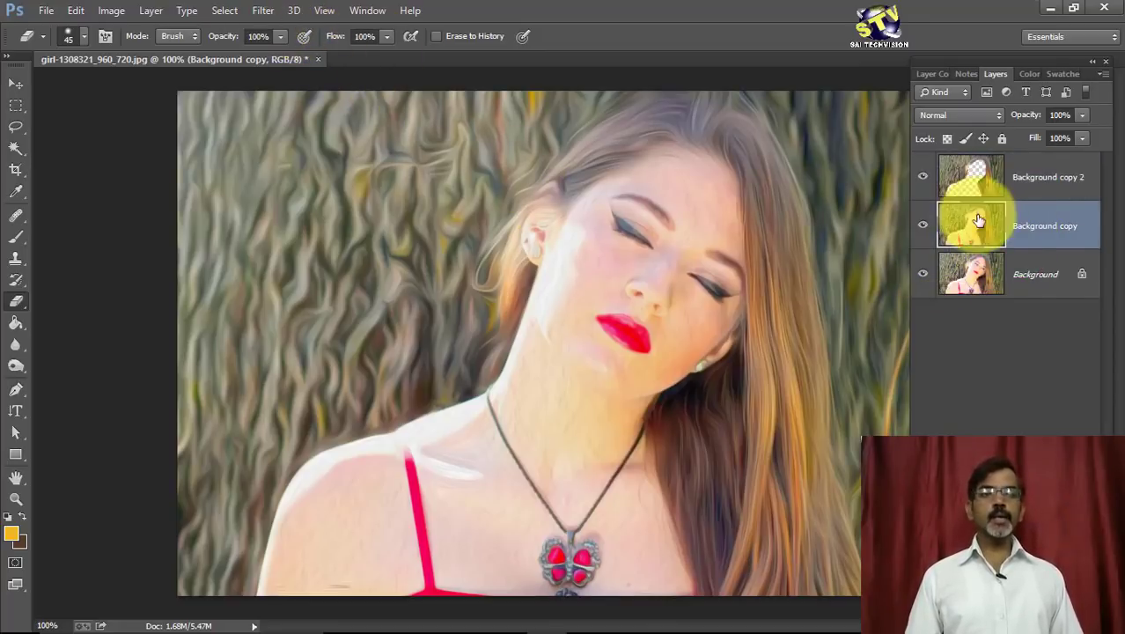
Step: Open and cancel Oil Paint, then hide the Background copy 2 layer
{"action": "left_click", "coordinate": [261, 10]}
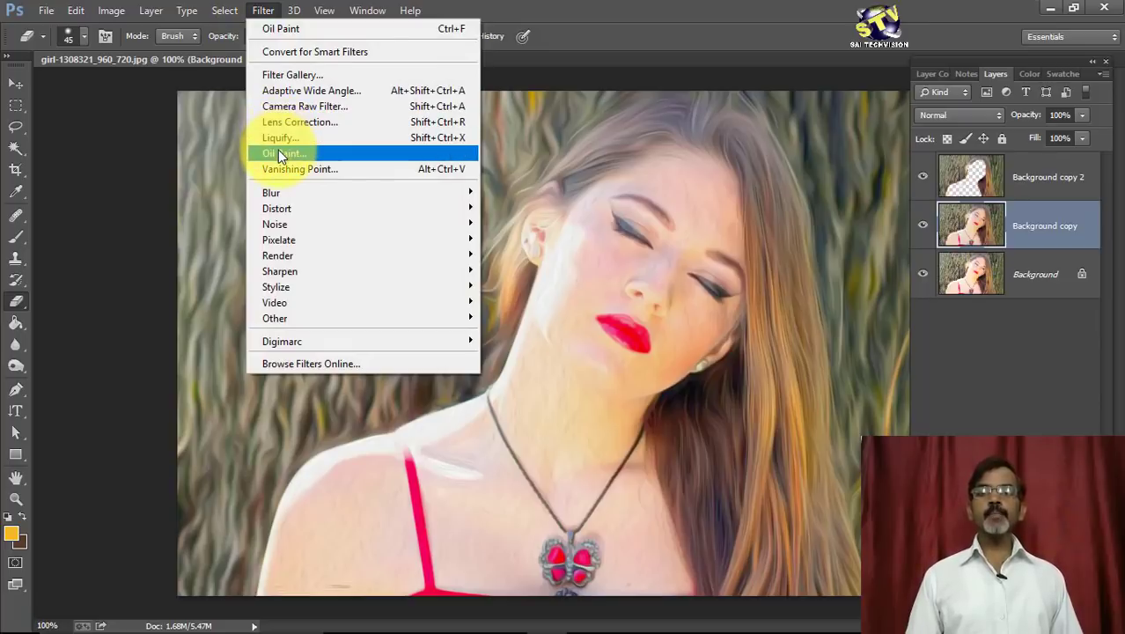
{"action": "left_click", "coordinate": [278, 153]}
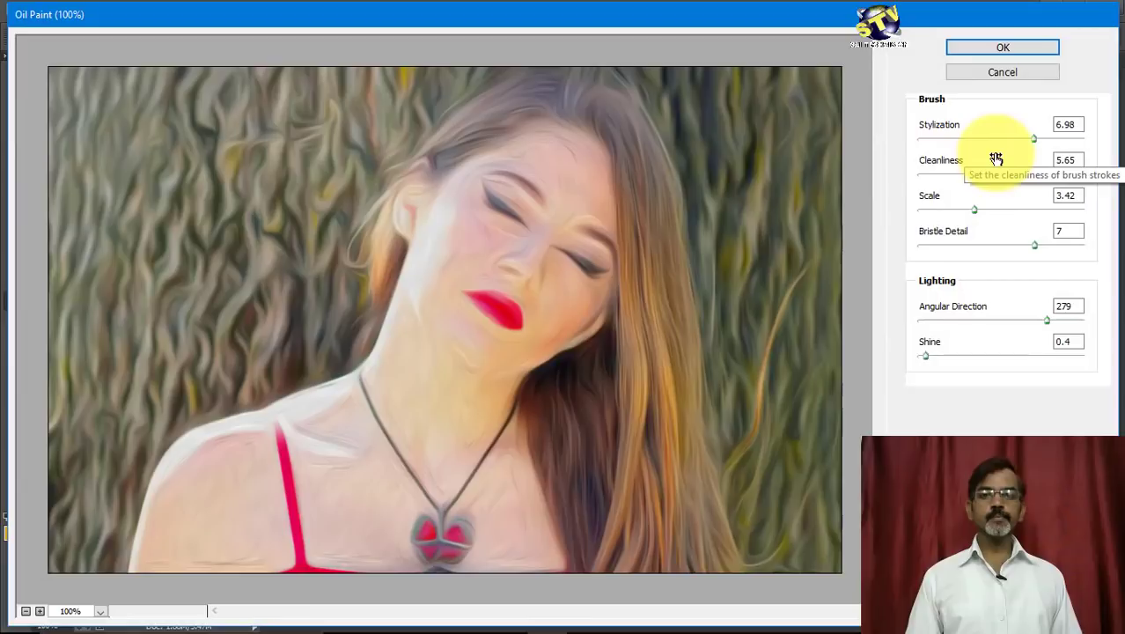
{"action": "left_click", "coordinate": [1024, 69]}
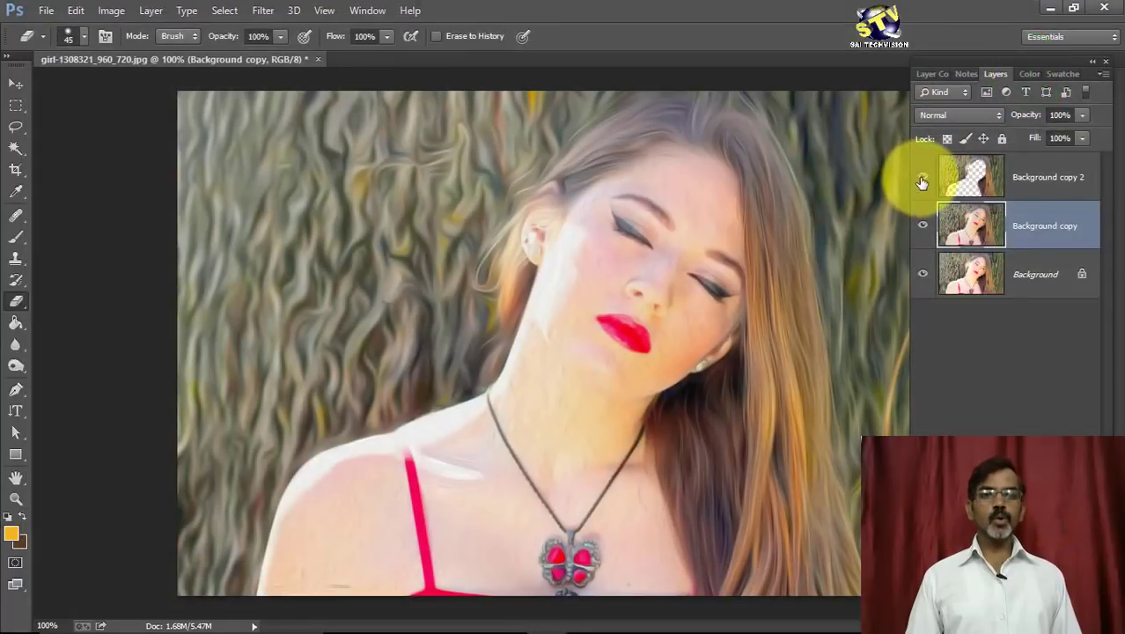
{"action": "left_click", "coordinate": [922, 180]}
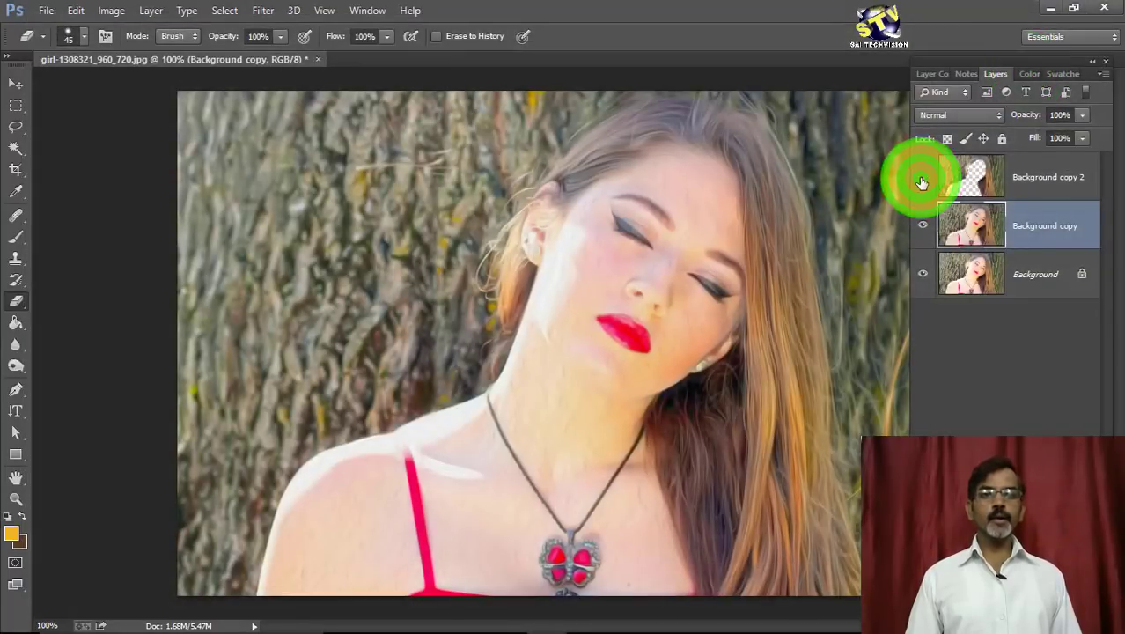
Step: Preview Oil Paint on Background copy with Cleanliness 4.15, Shine 0.1 and Stylization near 5
{"action": "left_click", "coordinate": [263, 10]}
{"action": "left_click", "coordinate": [280, 148]}
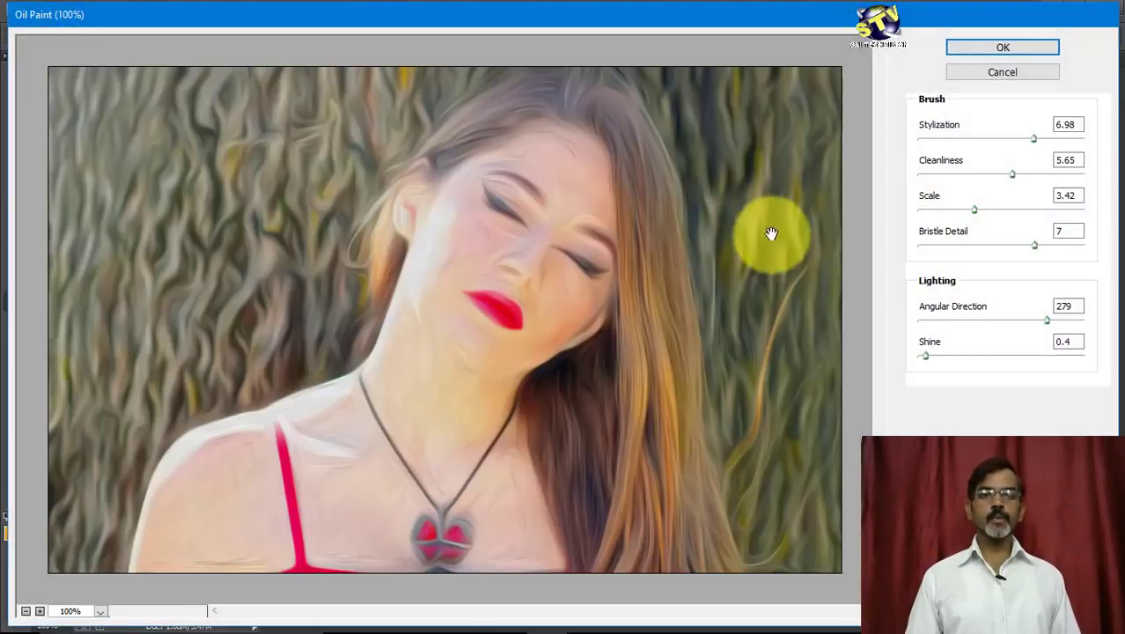
{"action": "left_click_drag", "start_coordinate": [1031, 135], "coordinate": [957, 141]}
{"action": "left_click_drag", "start_coordinate": [1010, 174], "coordinate": [955, 177]}
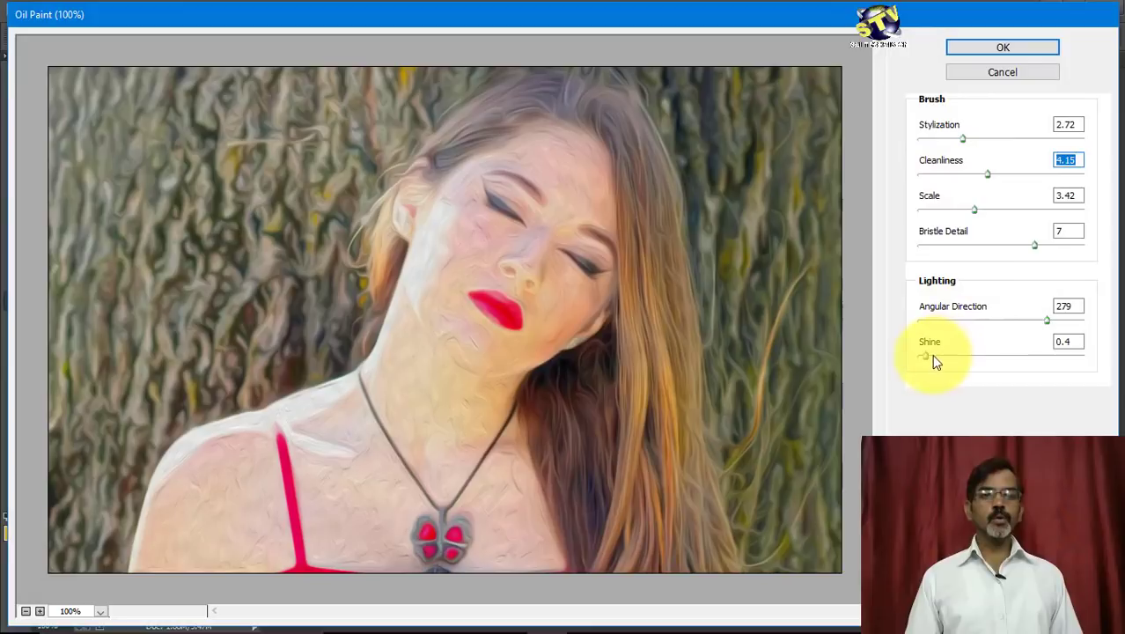
{"action": "left_click_drag", "start_coordinate": [926, 361], "coordinate": [918, 356]}
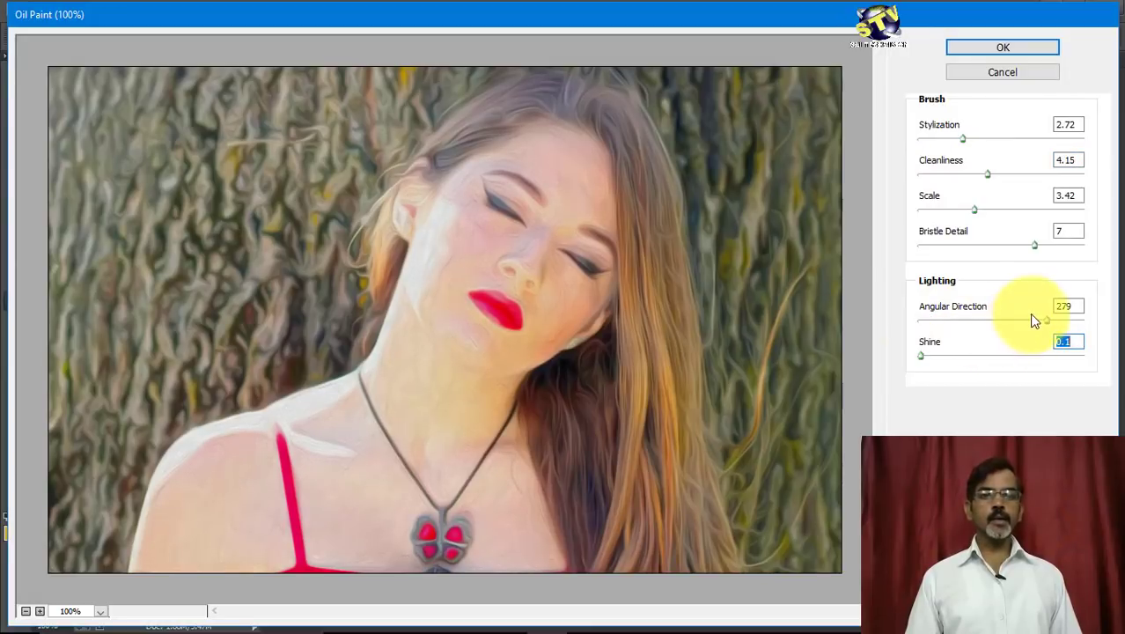
{"action": "left_click_drag", "start_coordinate": [964, 139], "coordinate": [1008, 139]}
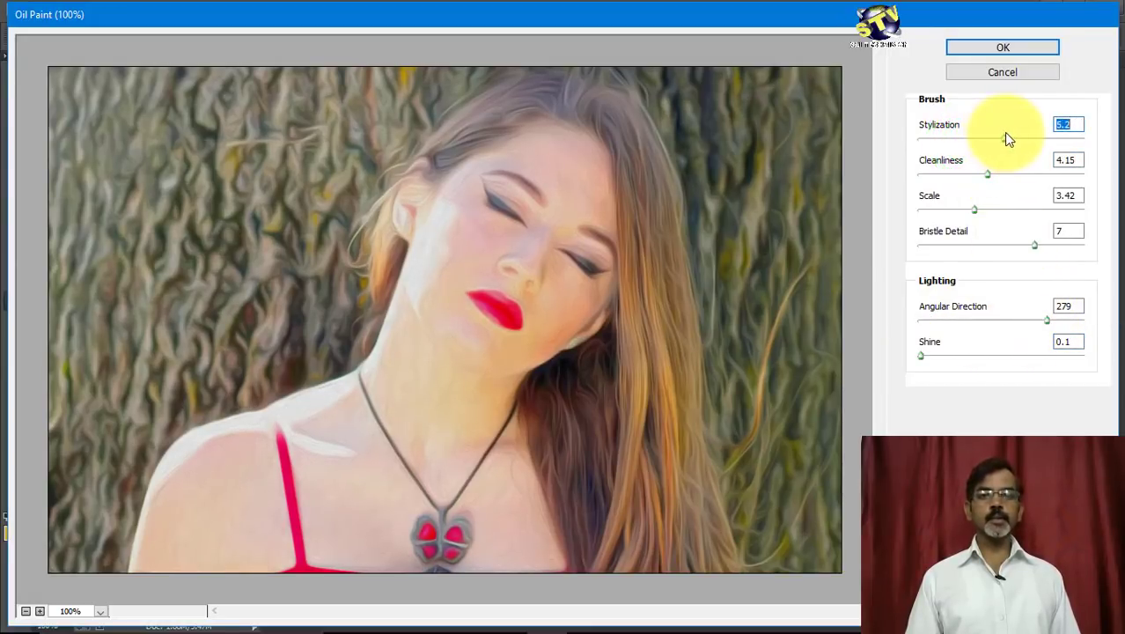
Step: Apply the new Oil Paint to Background copy and make Background copy 2 visible again
{"action": "left_click", "coordinate": [972, 58]}
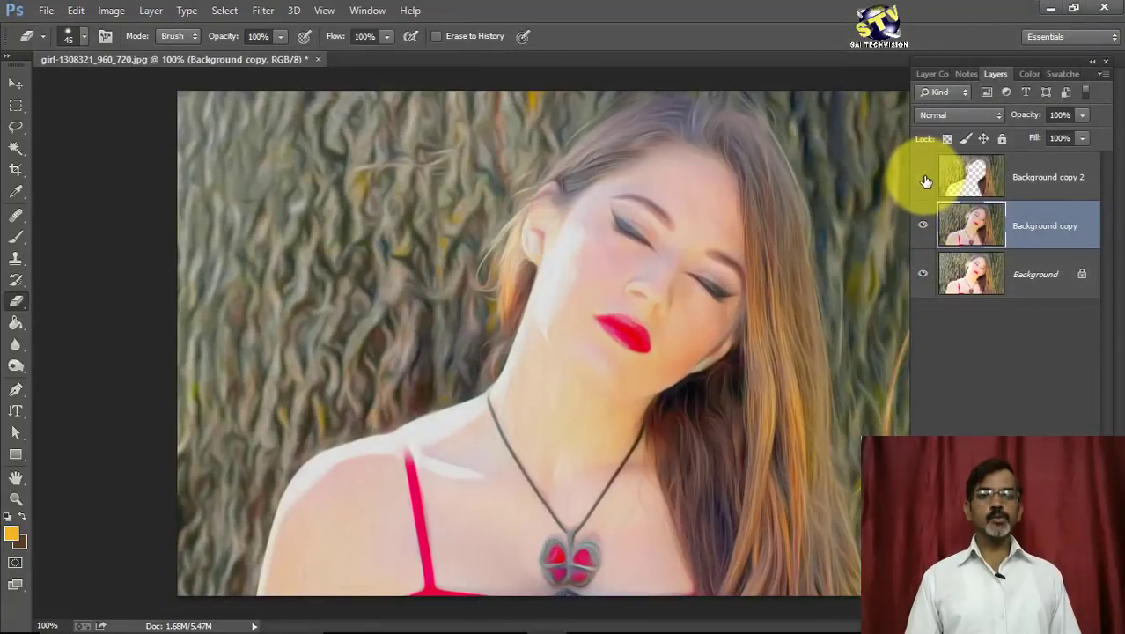
{"action": "left_click", "coordinate": [923, 180]}
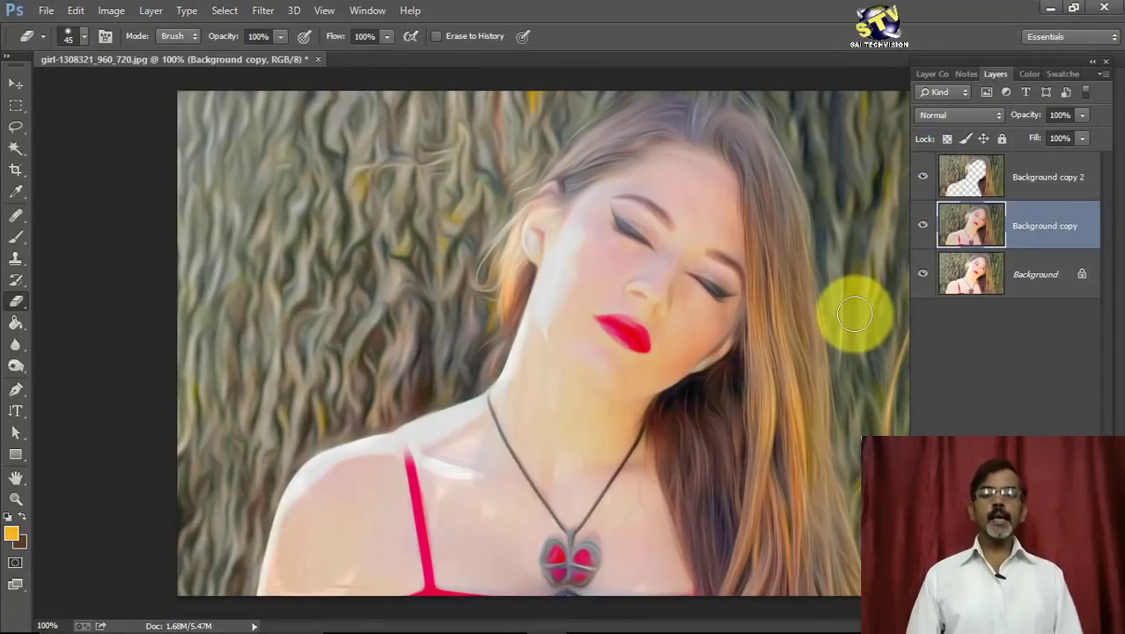